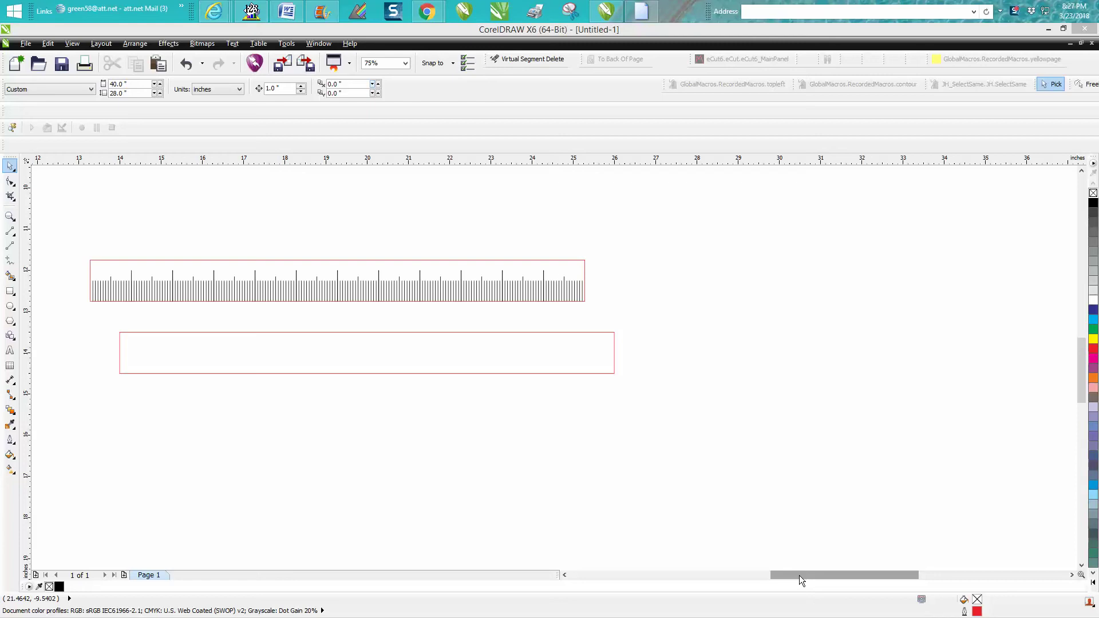
Zoom in to 316% on the left end of the empty red outline rectangle.
click(11, 218)
drag(72, 256, 622, 336)
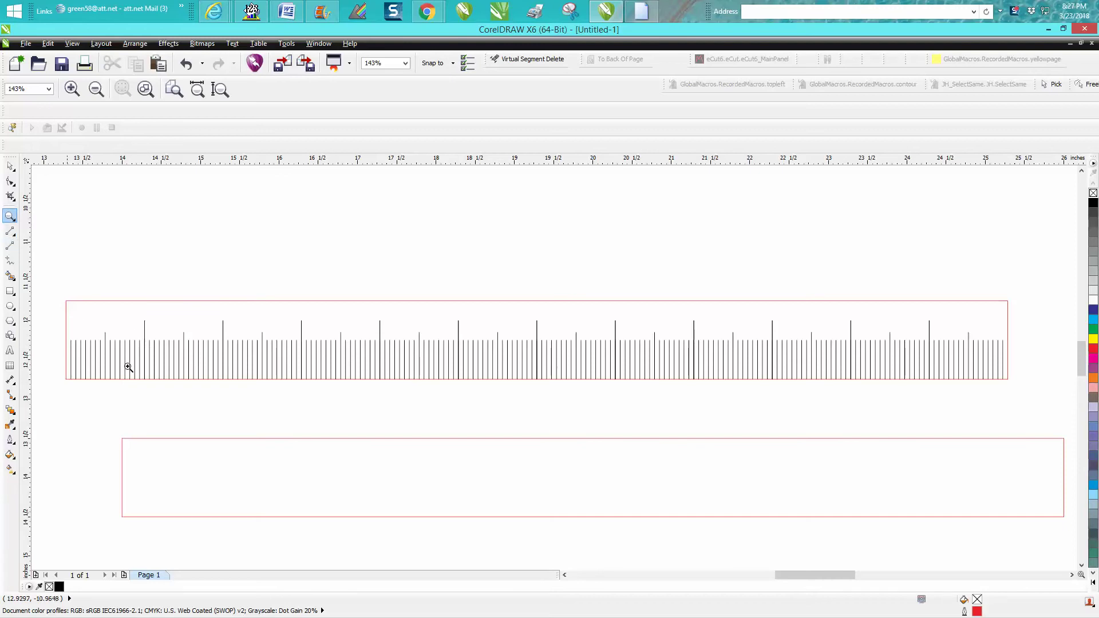
drag(107, 414, 584, 533)
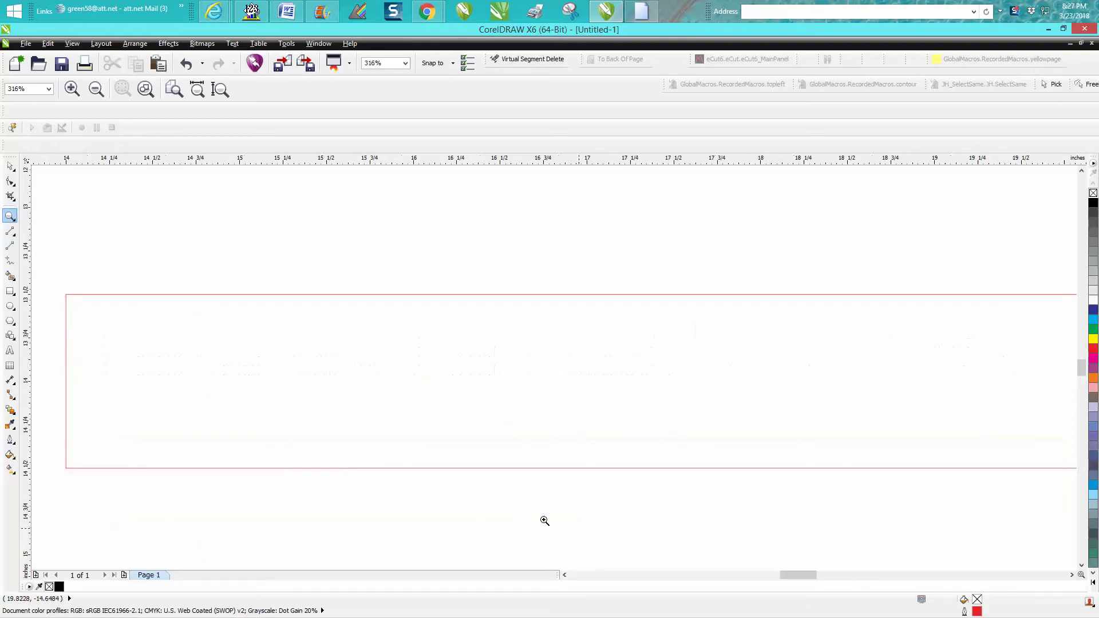
click(11, 244)
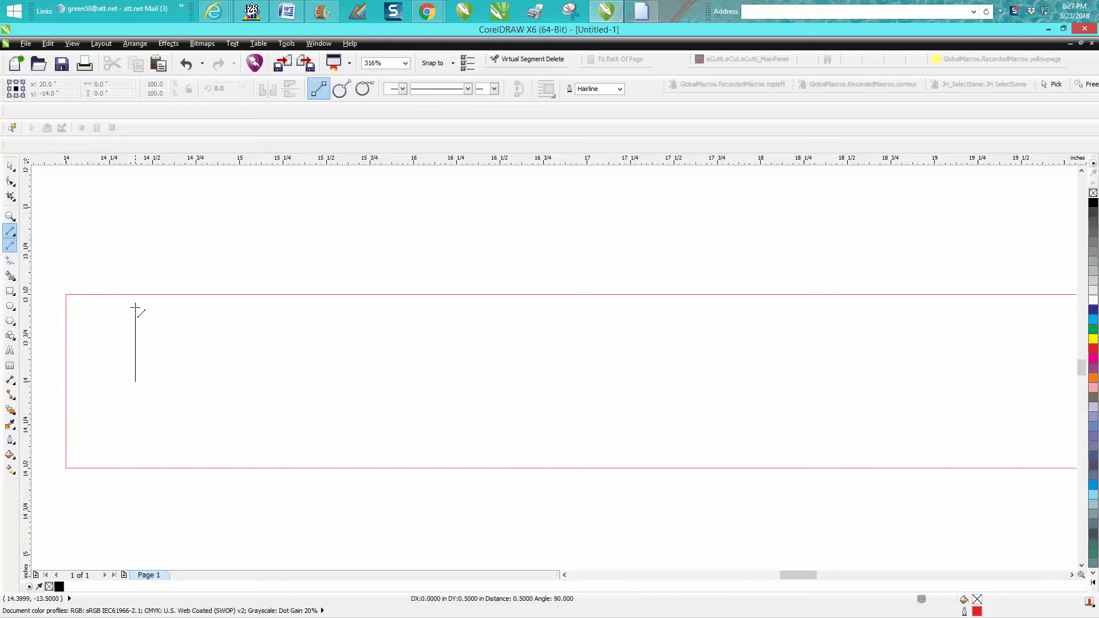
Draw a vertical line down to the rectangle's bottom and set its height to 0.75 inch.
drag(135, 380, 135, 468)
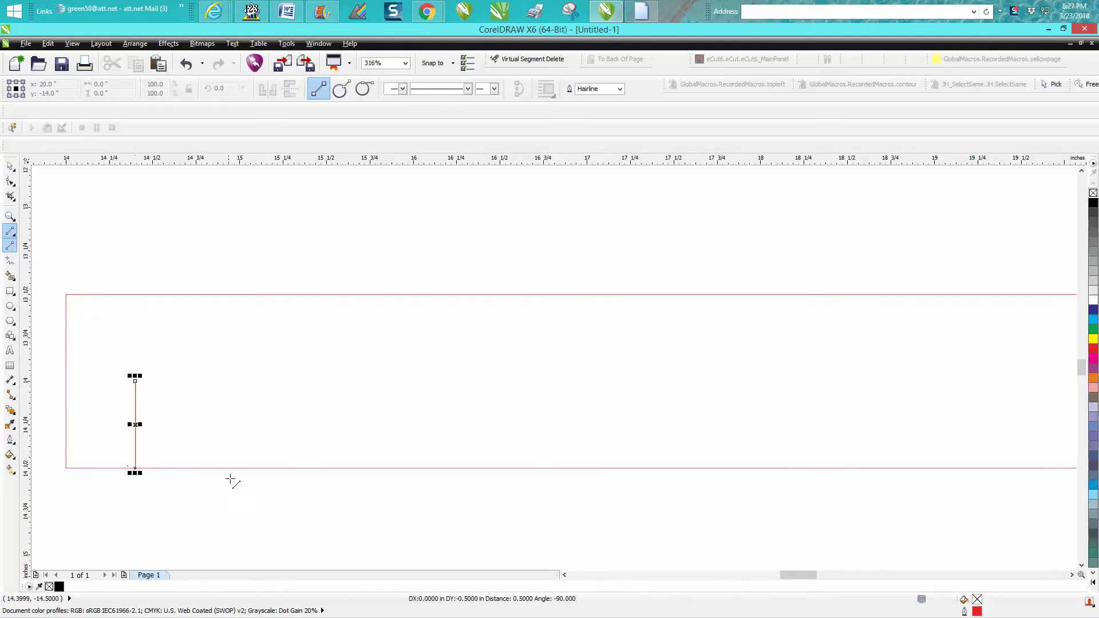
double_click(108, 93)
text(.75)
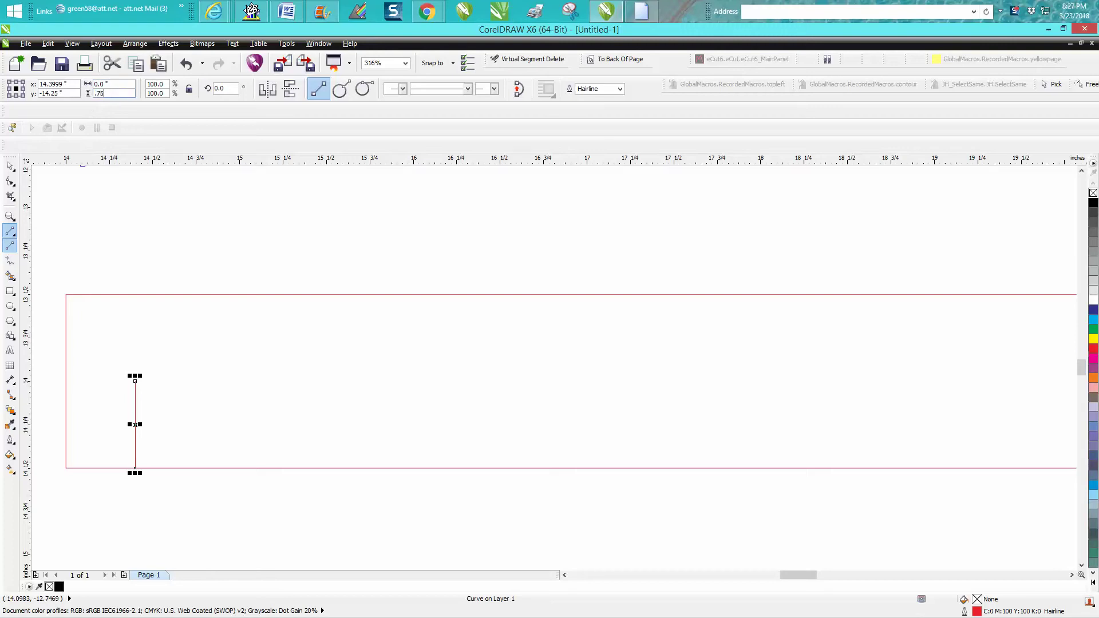
key(Return)
Snap the 0.75-inch tick to the rectangle's left edge and nudge it one inch right.
click(11, 167)
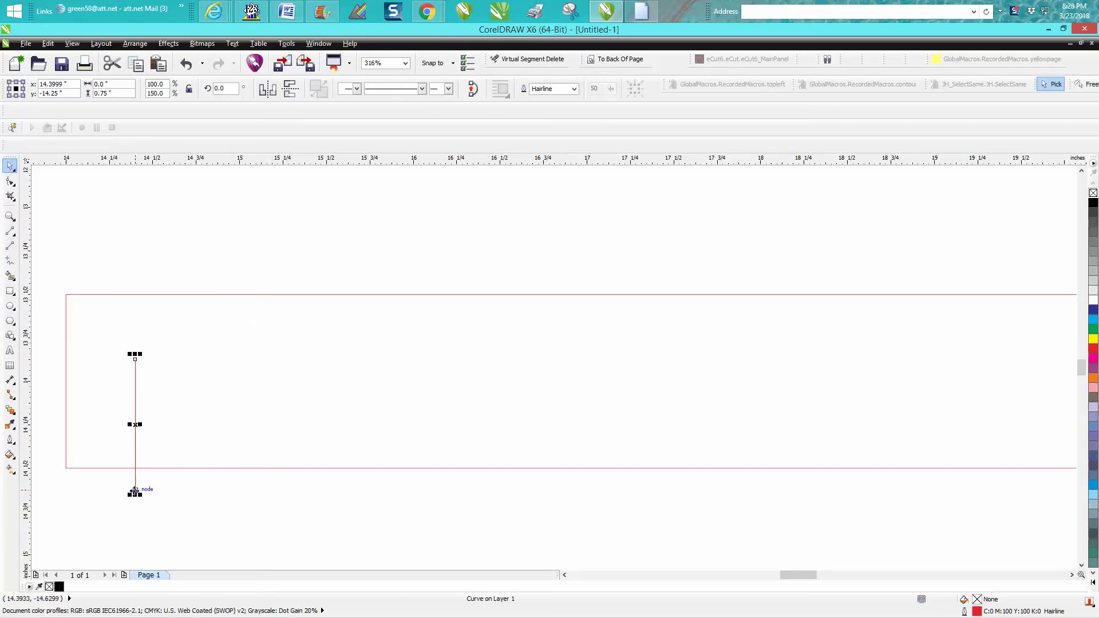
drag(134, 491, 67, 468)
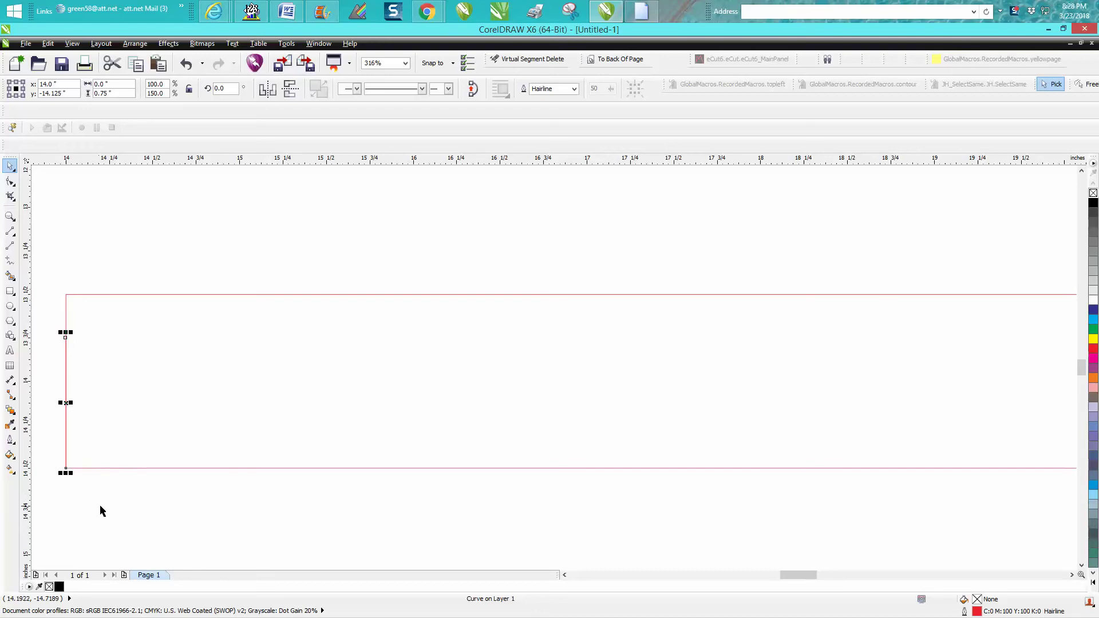
click(197, 245)
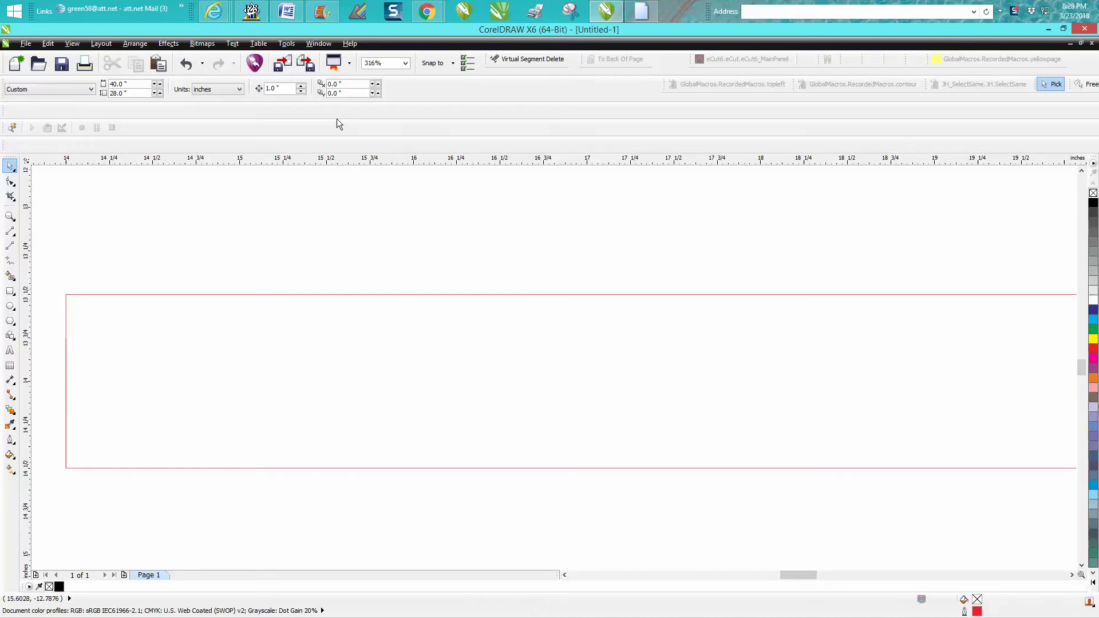
click(67, 373)
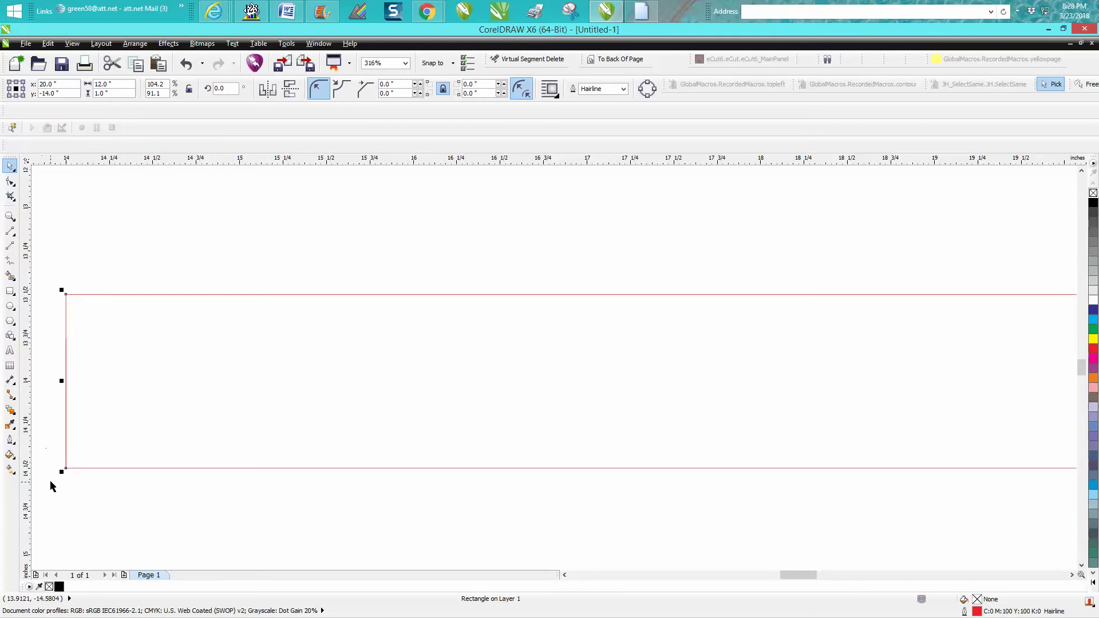
drag(50, 483, 73, 314)
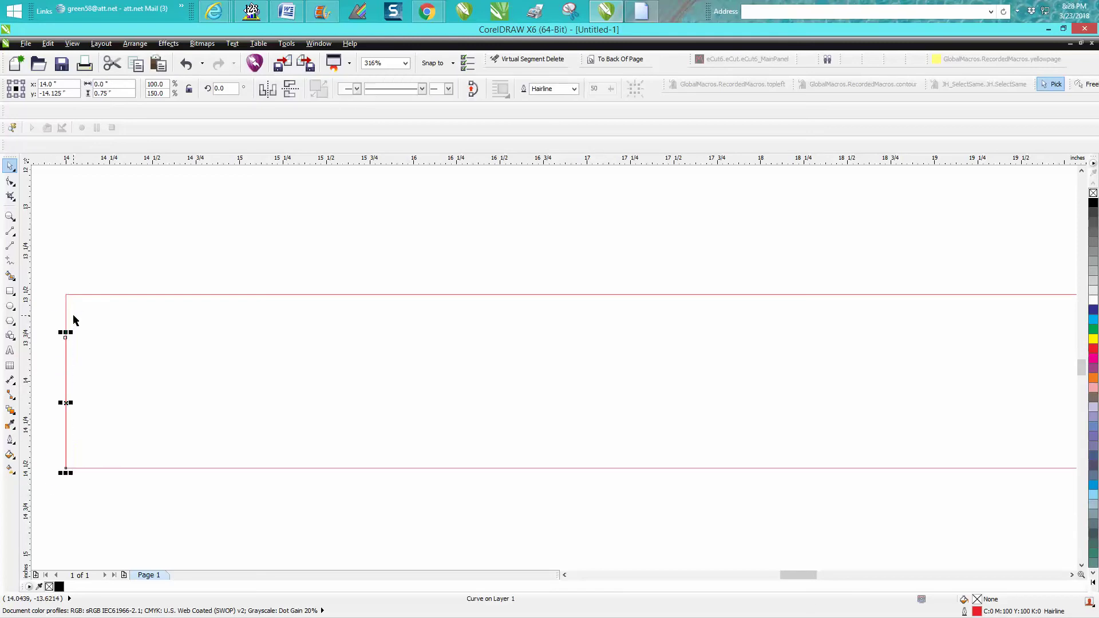
key(Right)
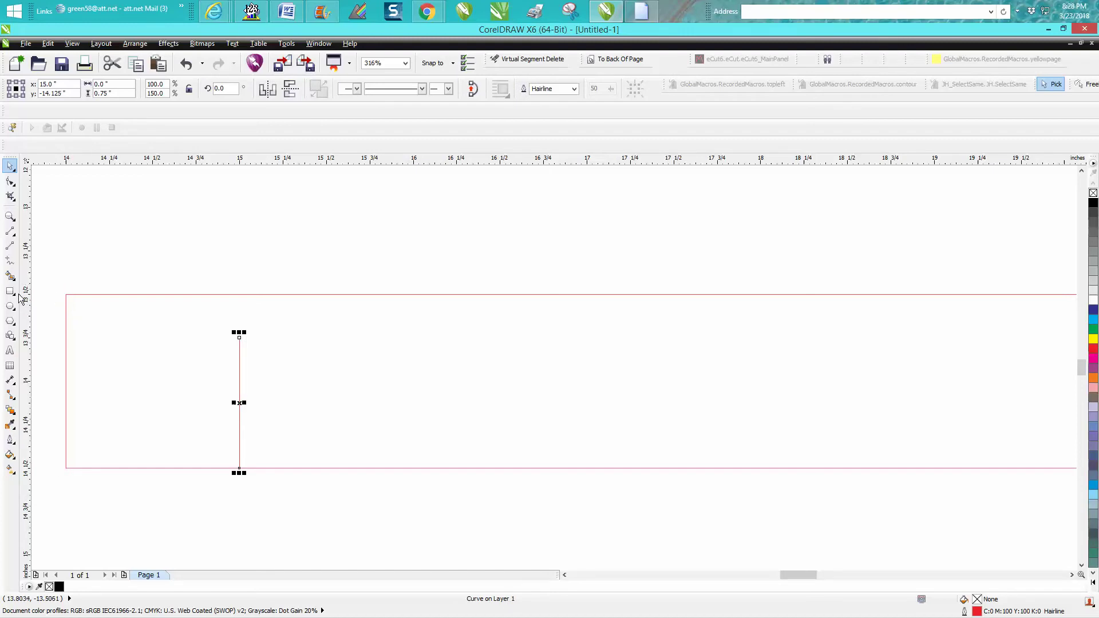
Draw a second vertical line and set its height to 0.6 inch.
click(10, 245)
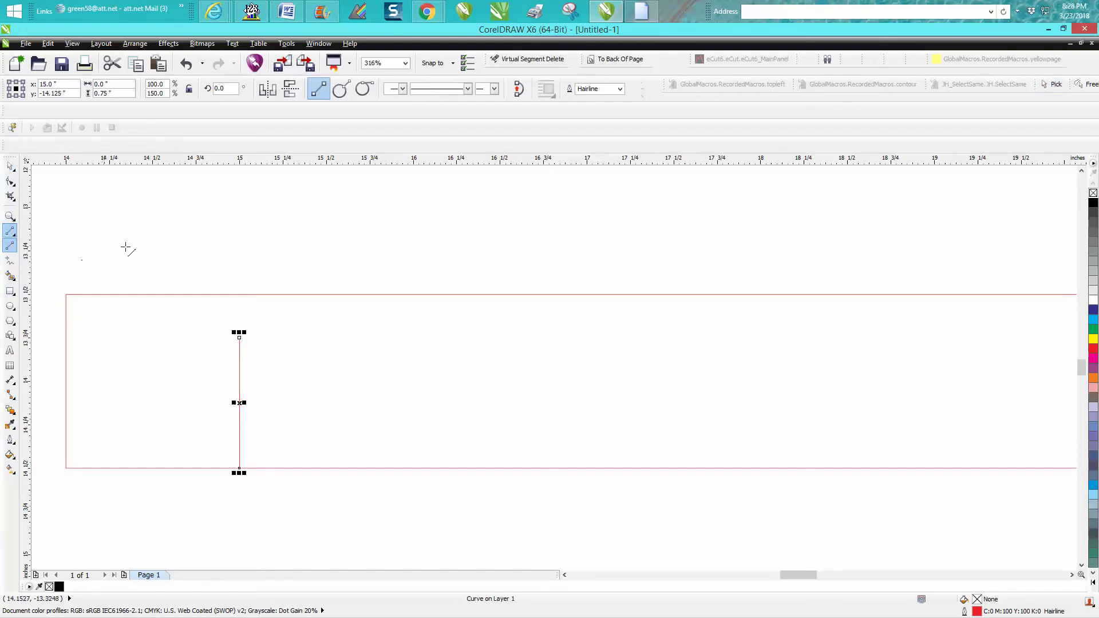
drag(147, 233, 175, 327)
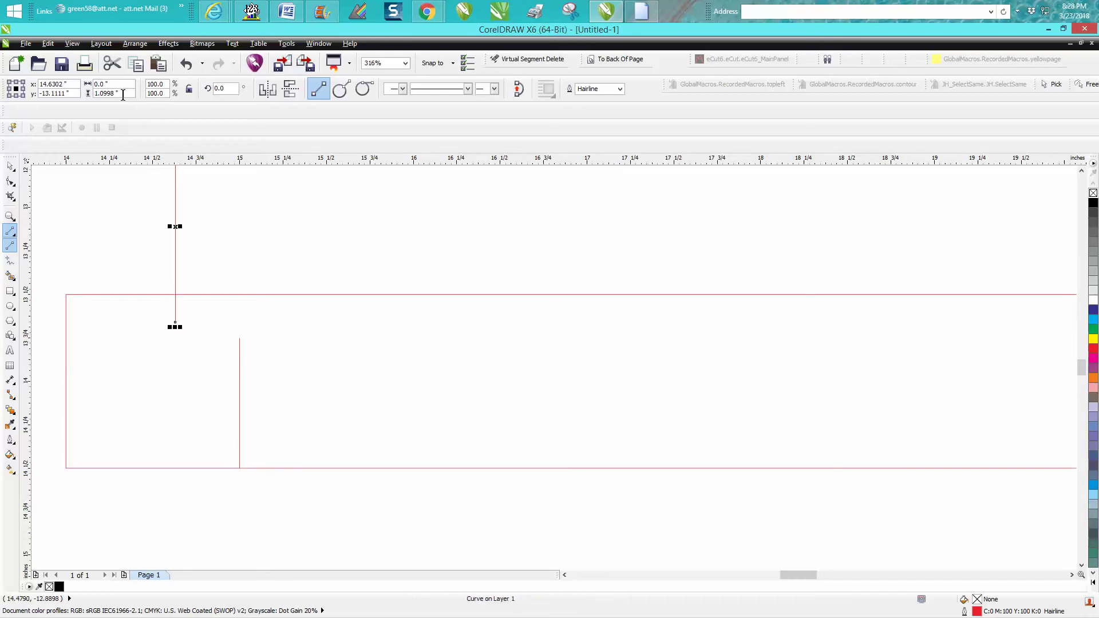
double_click(123, 94)
text(.6)
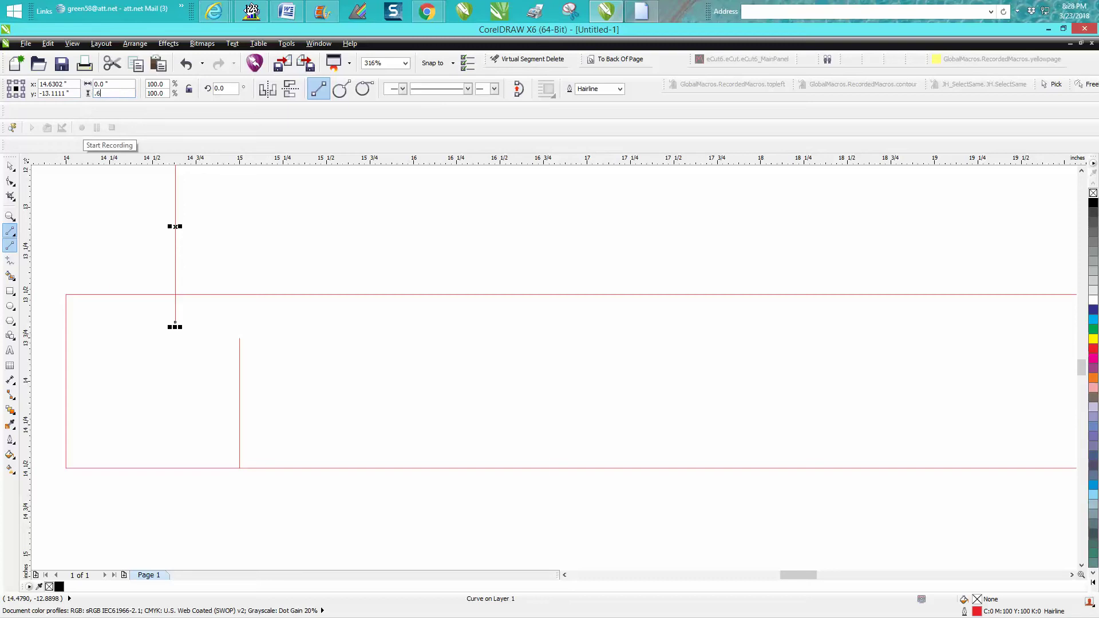
key(Return)
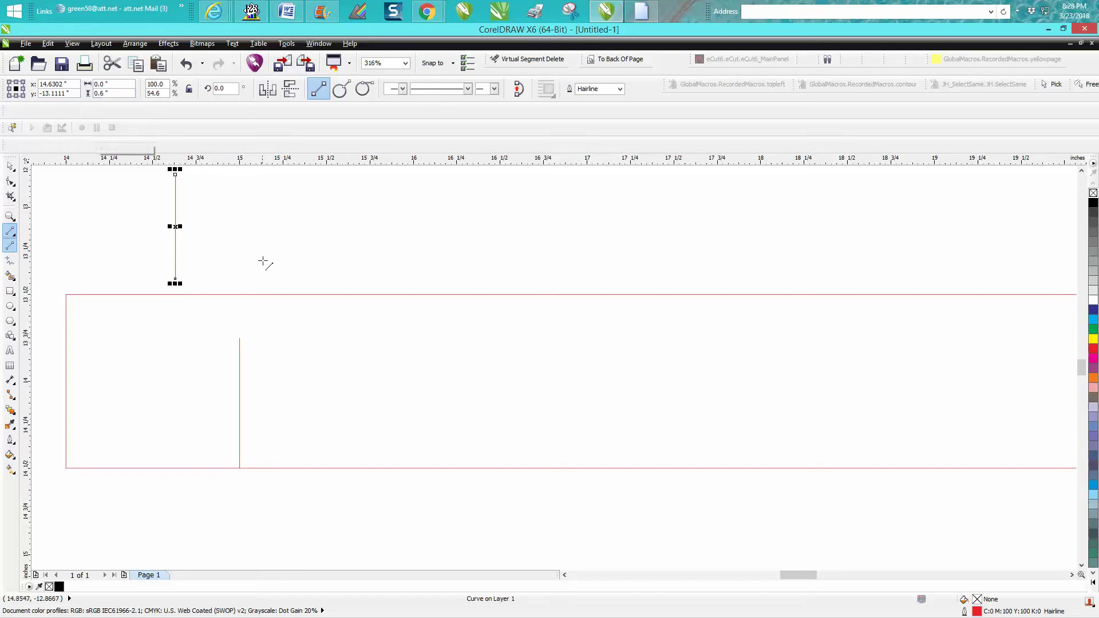
Snap the 0.6-inch tick to the bottom-left corner and nudge it 0.5 inch right.
click(8, 166)
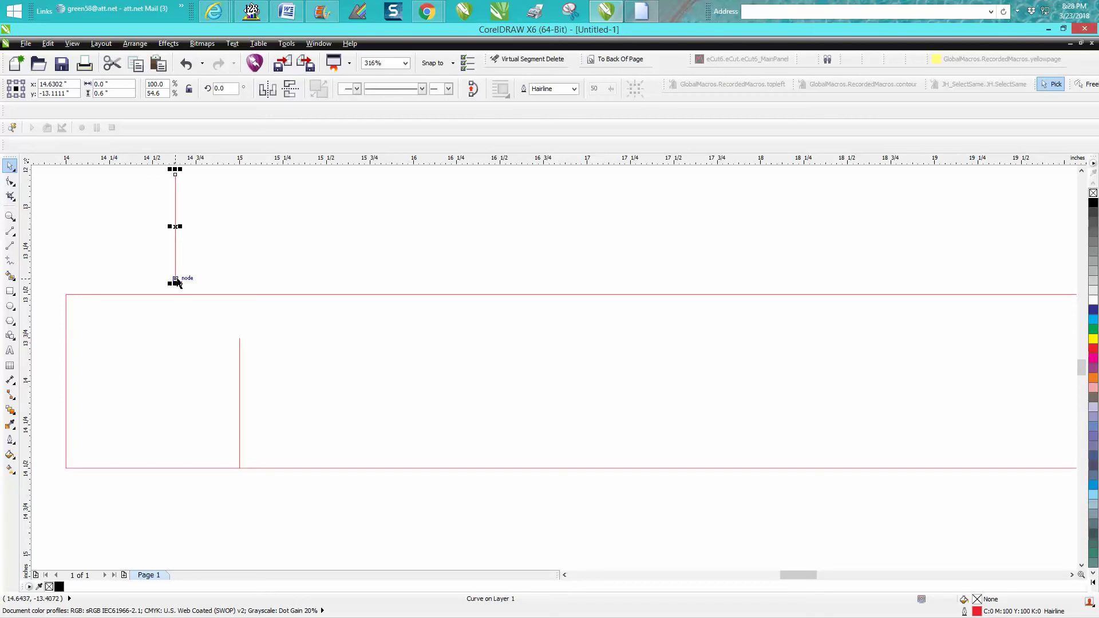
drag(176, 283, 66, 471)
click(85, 276)
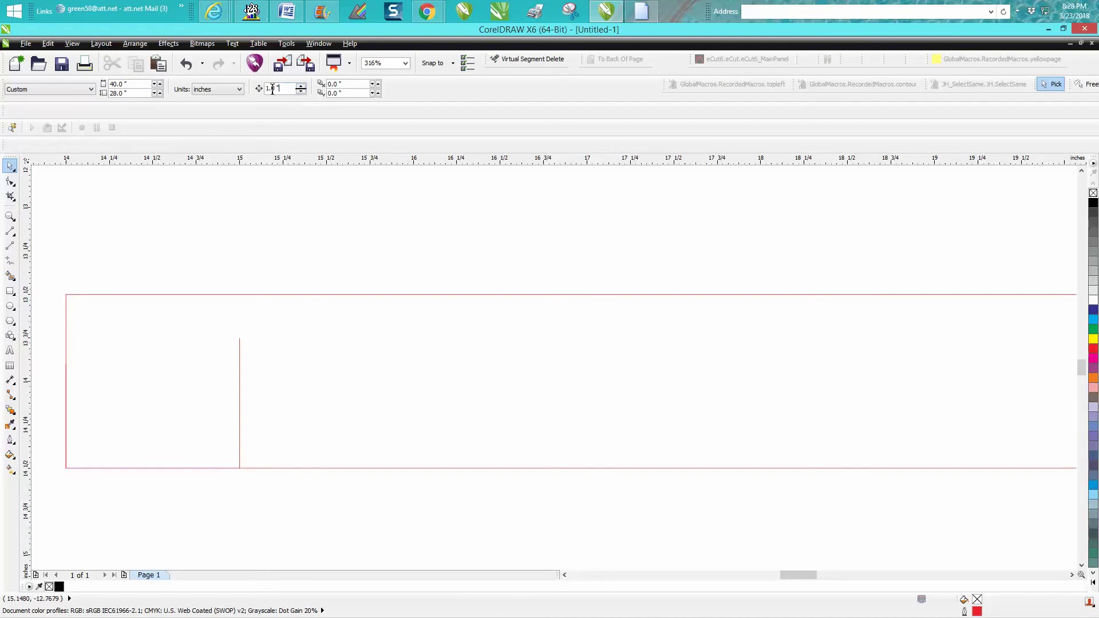
text(.)
drag(34, 352, 132, 491)
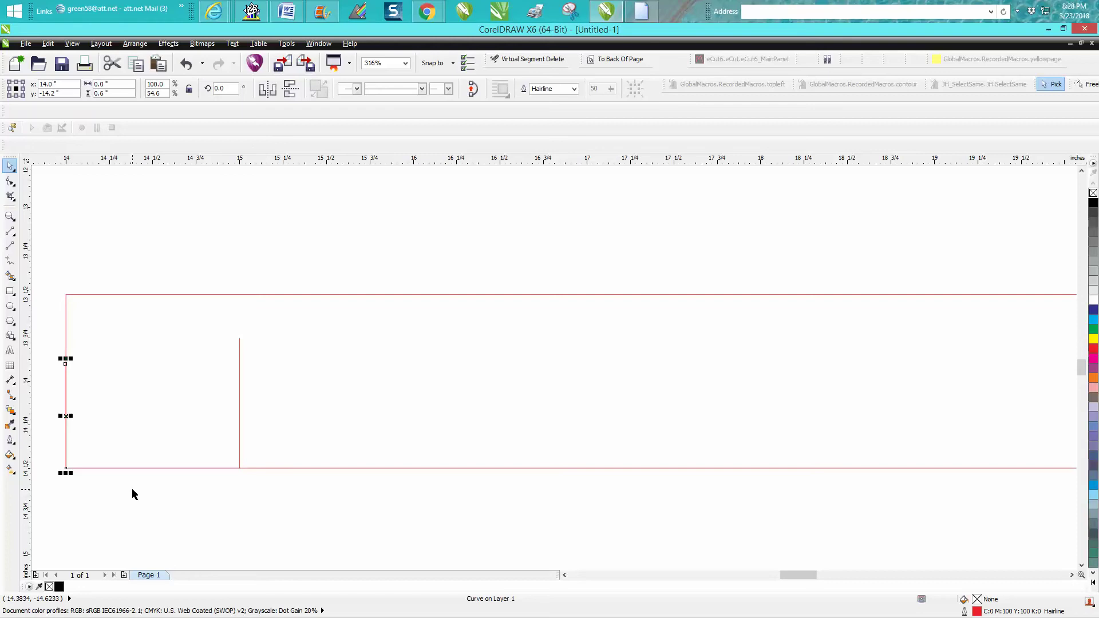
key(Right)
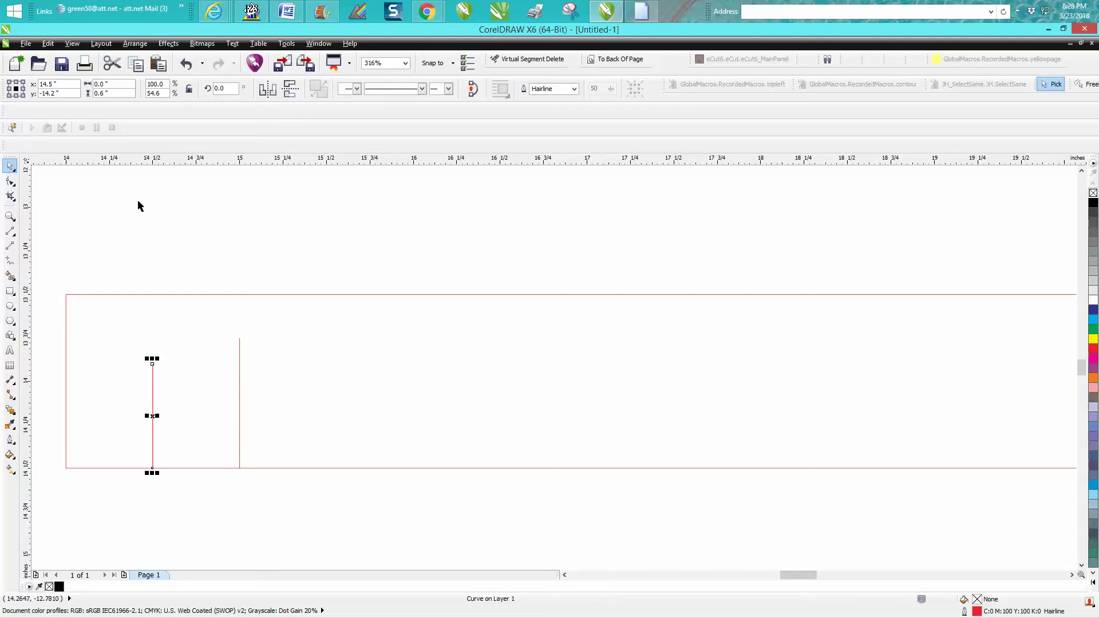
Place a copy of the tick to its left and set its height to 0.5 inch.
drag(152, 413, 120, 406)
text(0.5)
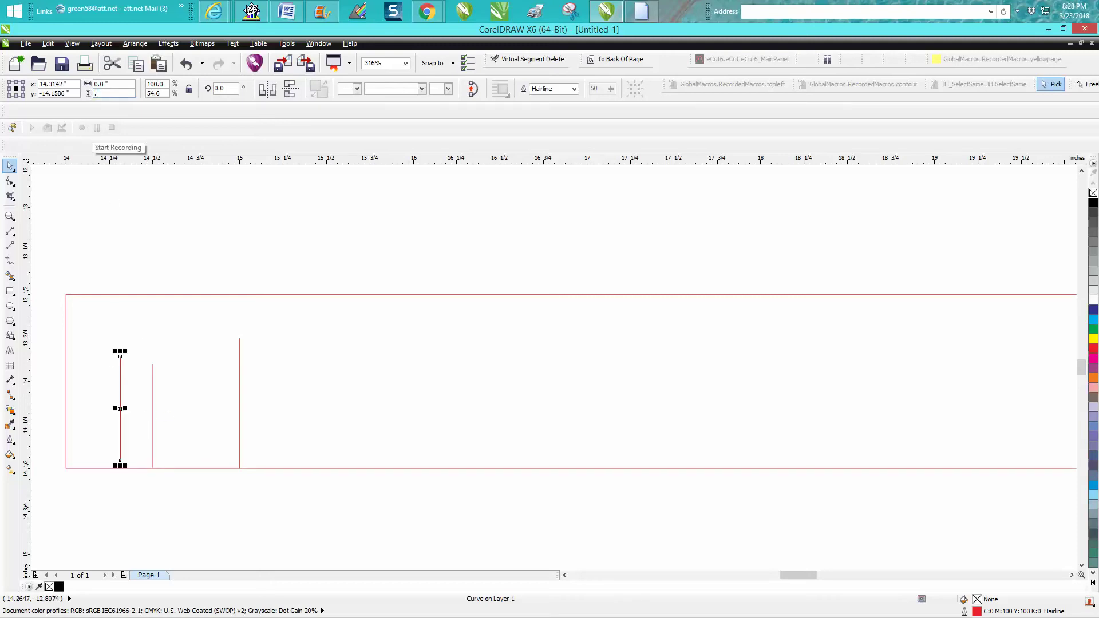
key(Return)
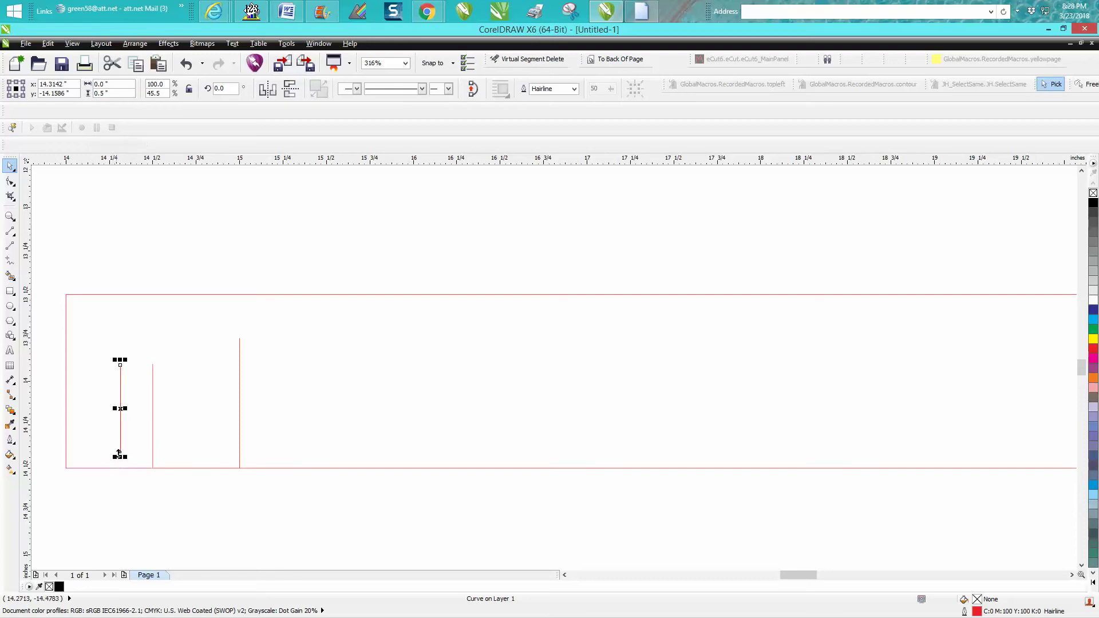
Snap the 0.5-inch tick to the bottom-left corner and nudge it 1/16 inch right.
drag(121, 452, 66, 467)
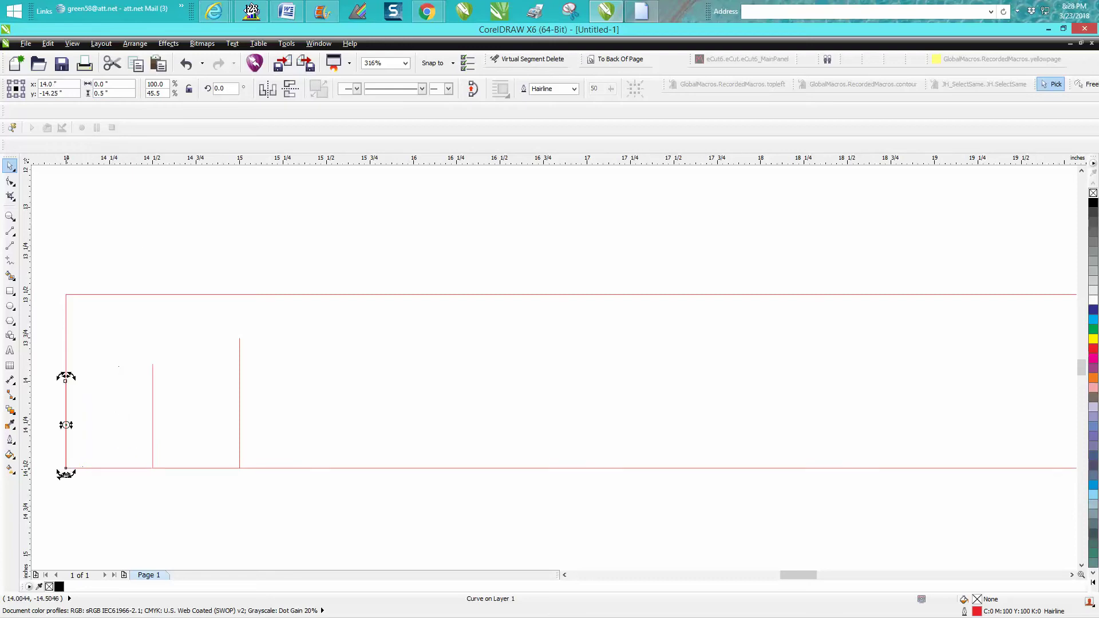
click(94, 201)
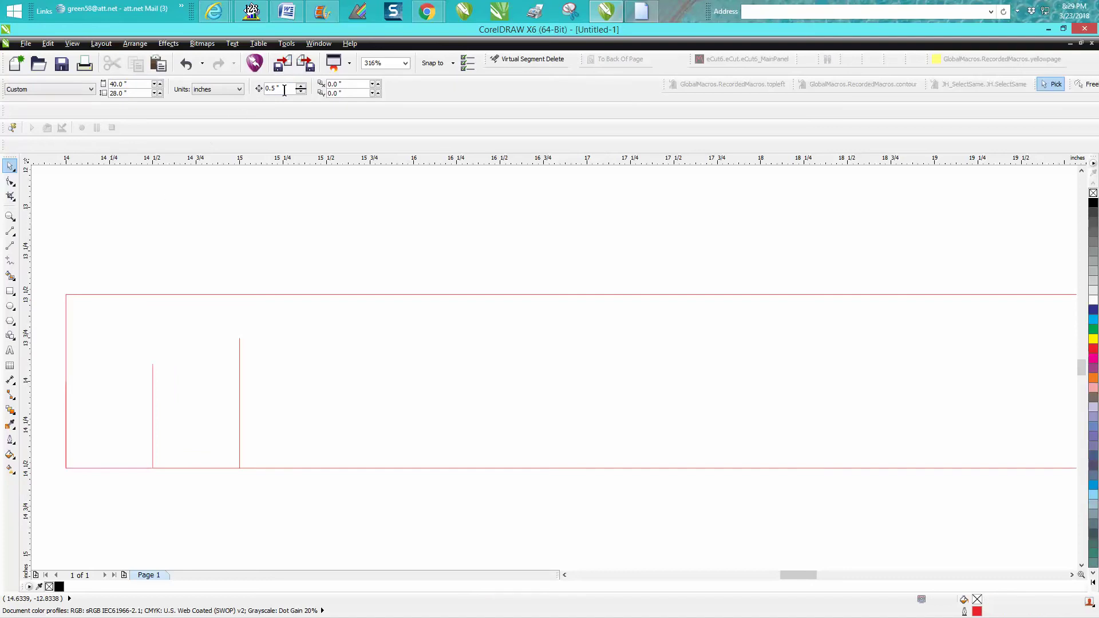
text(.062)
drag(33, 358, 114, 494)
key(Right)
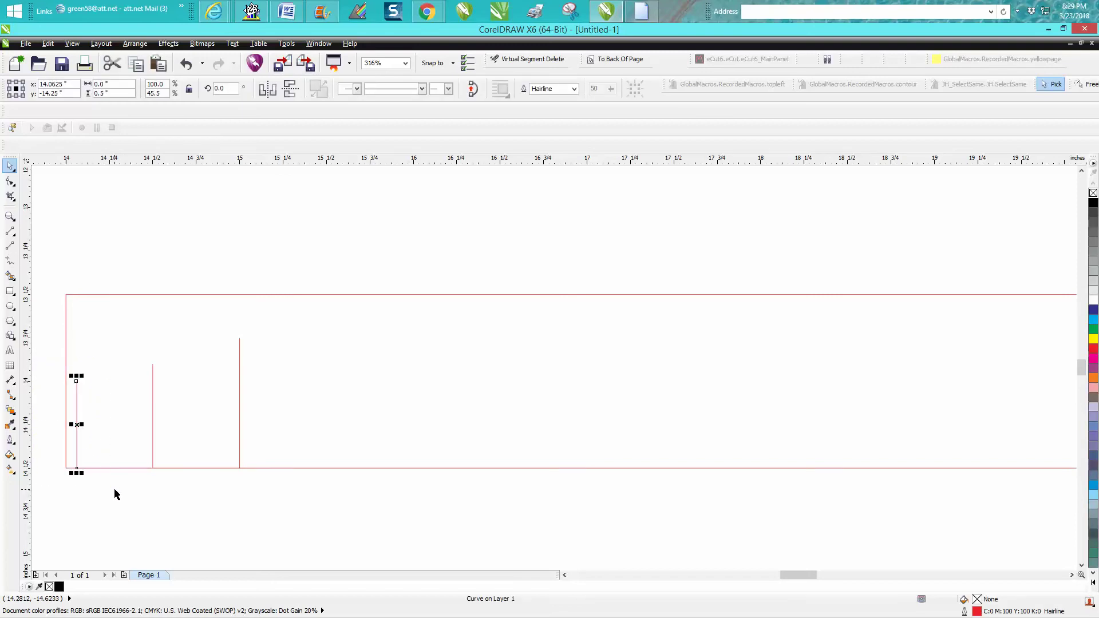
Leave a copy of the short tick at each 1/16-inch step toward the half-inch mark.
key(KP_Add)
key(Right)
key(KP_Add)
key(Right)
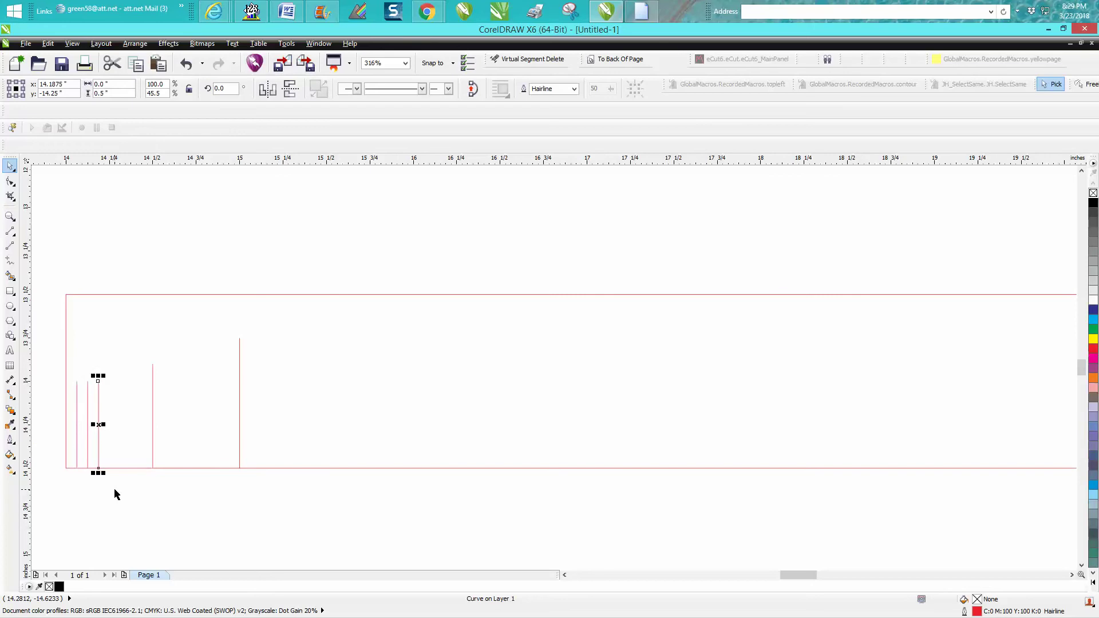
key(KP_Add)
key(Right)
key(KP_Add)
key(Right)
key(KP_Add)
key(Right)
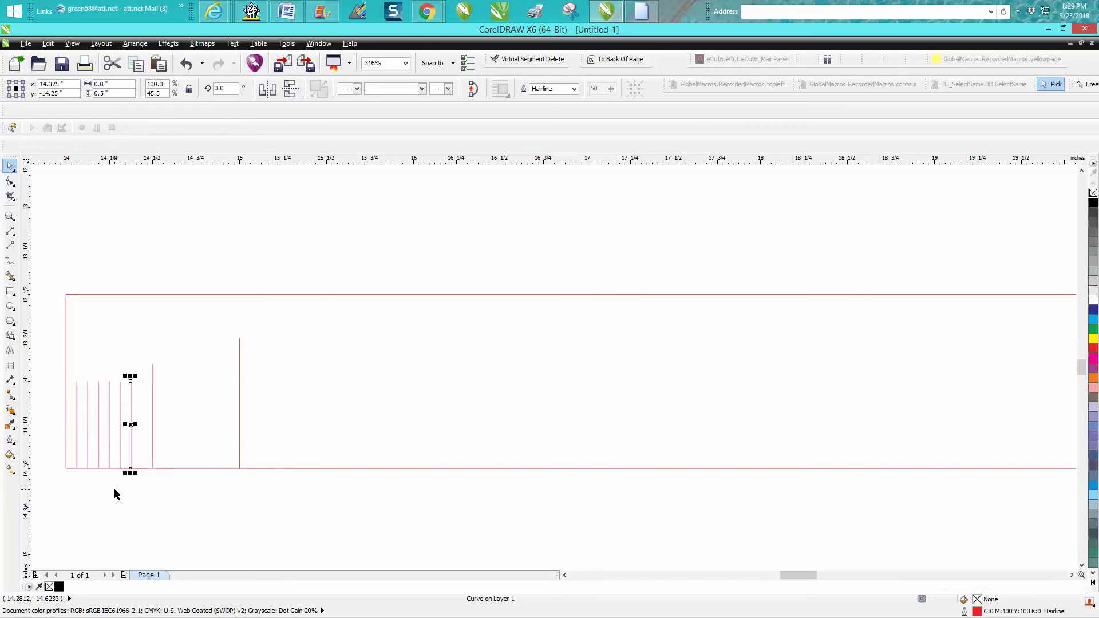
key(KP_Add)
key(Right)
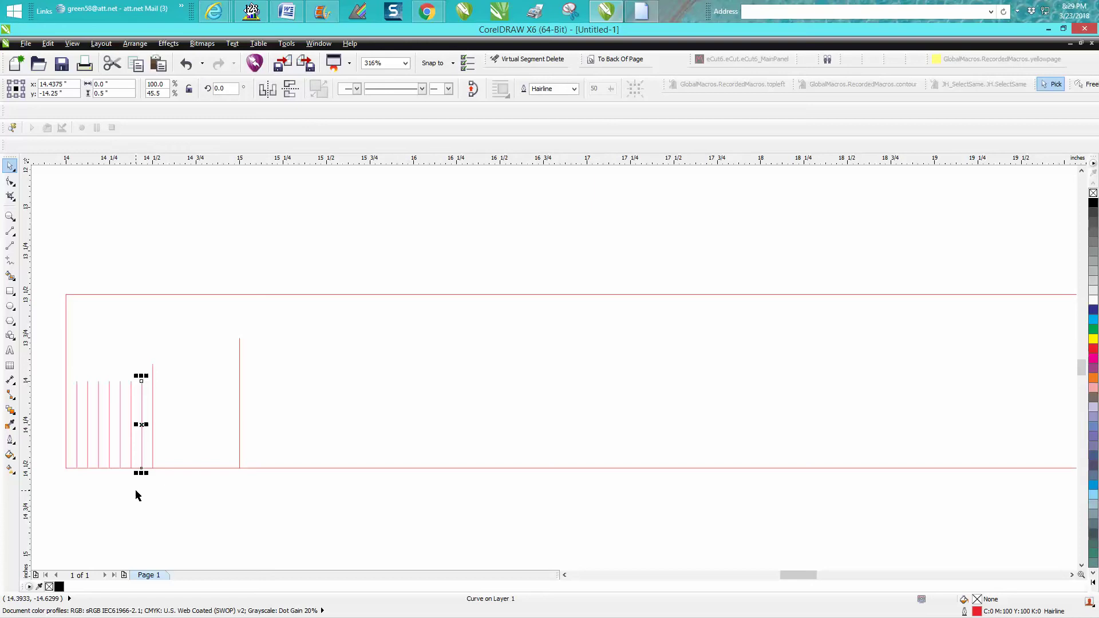
key(KP_Add)
key(Right)
key(KP_Add)
key(Right)
key(Right)
key(KP_Add)
key(Right)
key(Right)
key(Right)
key(Right)
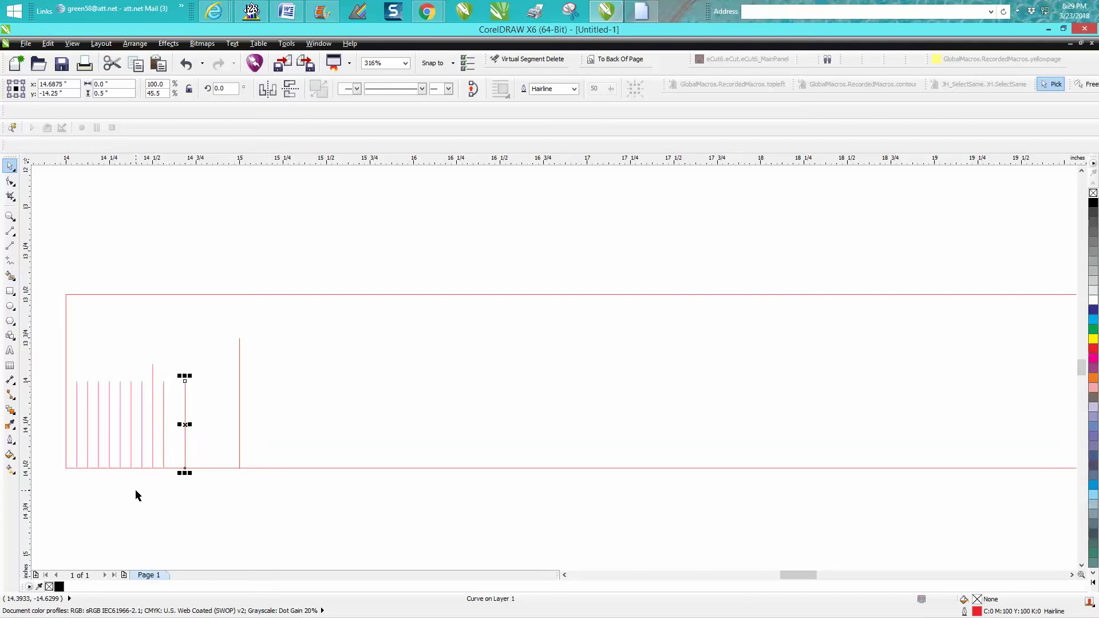
Undo the extra tick and duplicate 1/16-inch ticks with Ctrl+D up to the inch mark.
click(187, 66)
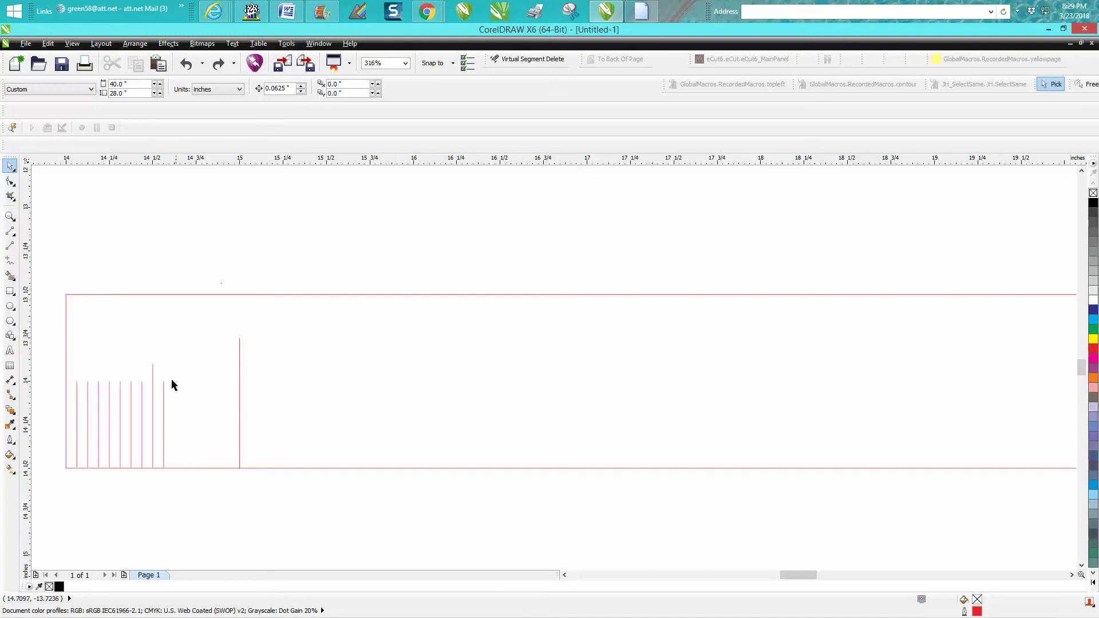
click(164, 402)
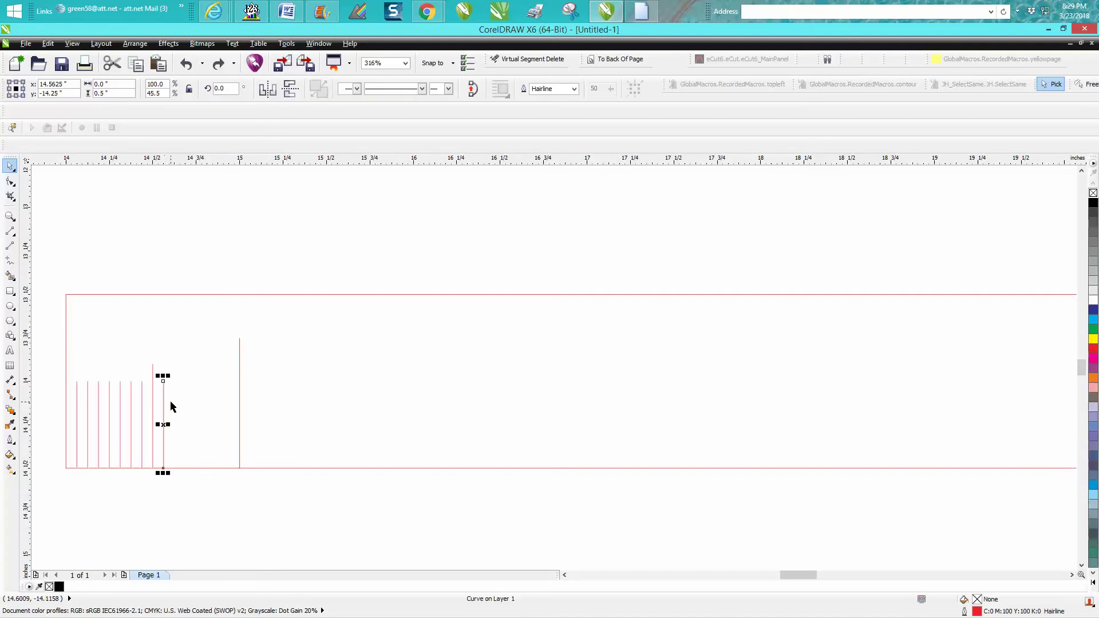
key(ctrl+d)
key(Right)
key(ctrl+d)
key(Right)
key(ctrl+d)
key(Right)
key(ctrl+d)
key(Right)
key(ctrl+d)
key(Right)
key(ctrl+d)
key(Right)
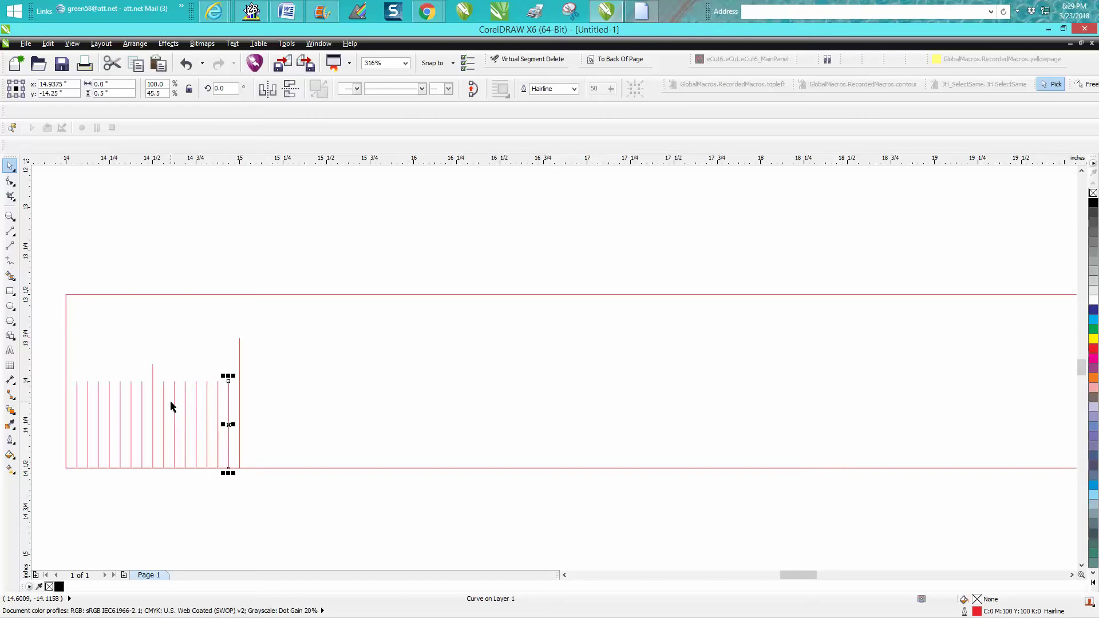
click(222, 499)
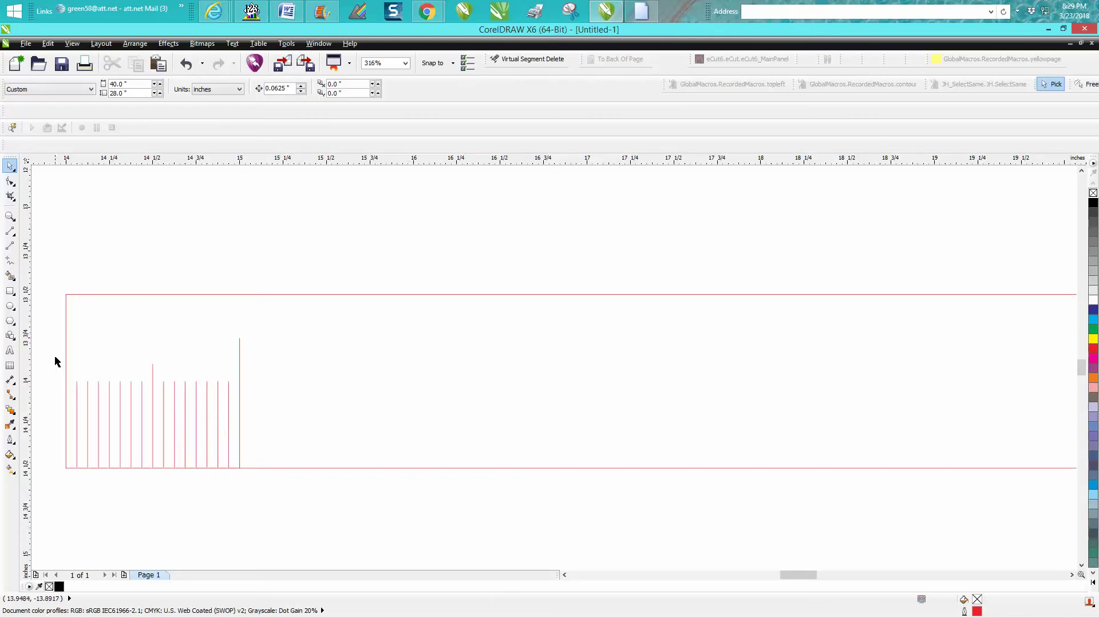
Group the sixteen first-inch tick marks and set the nudge distance to 1 inch.
drag(51, 316, 276, 491)
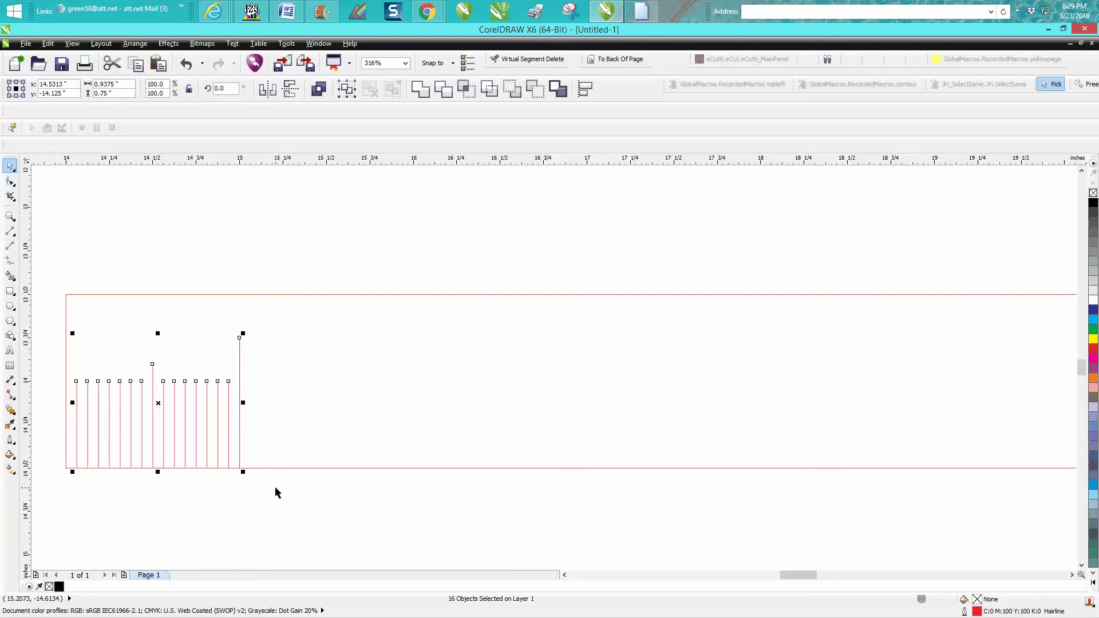
key(ctrl+g)
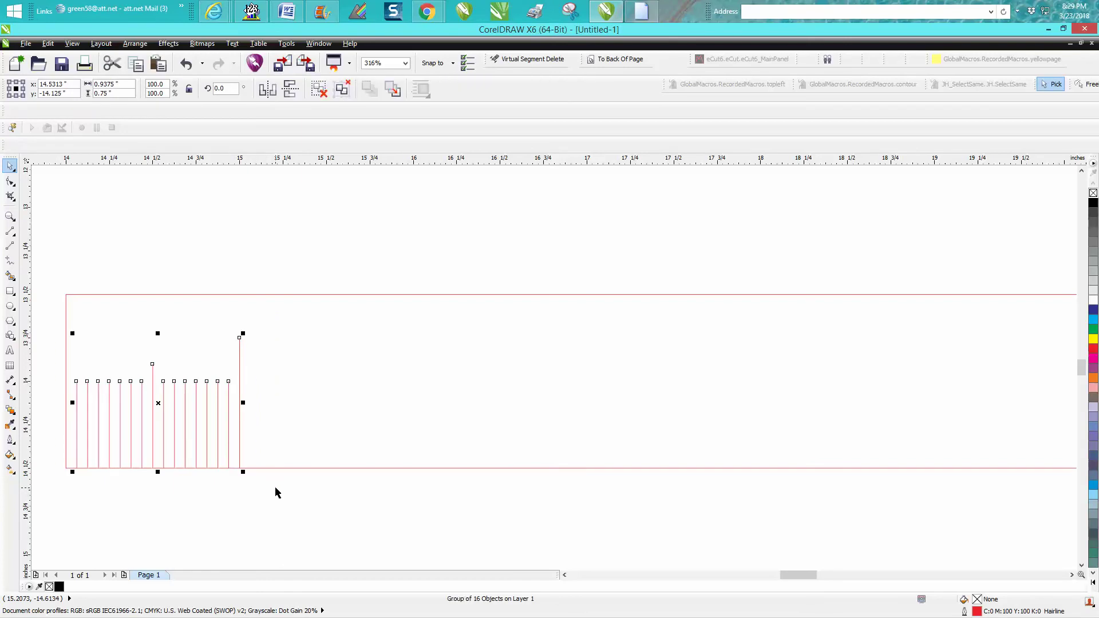
click(272, 276)
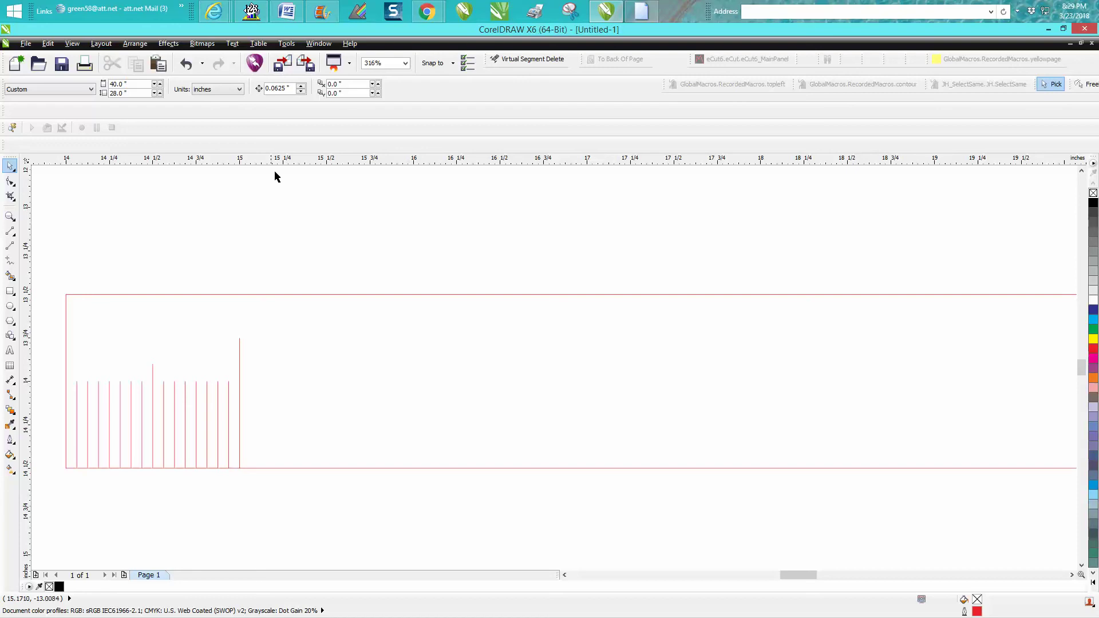
double_click(272, 89)
text(1)
key(Delete)
key(Delete)
key(Delete)
Duplicate the tick group at 1-inch steps along the rest of the red ruler.
click(89, 393)
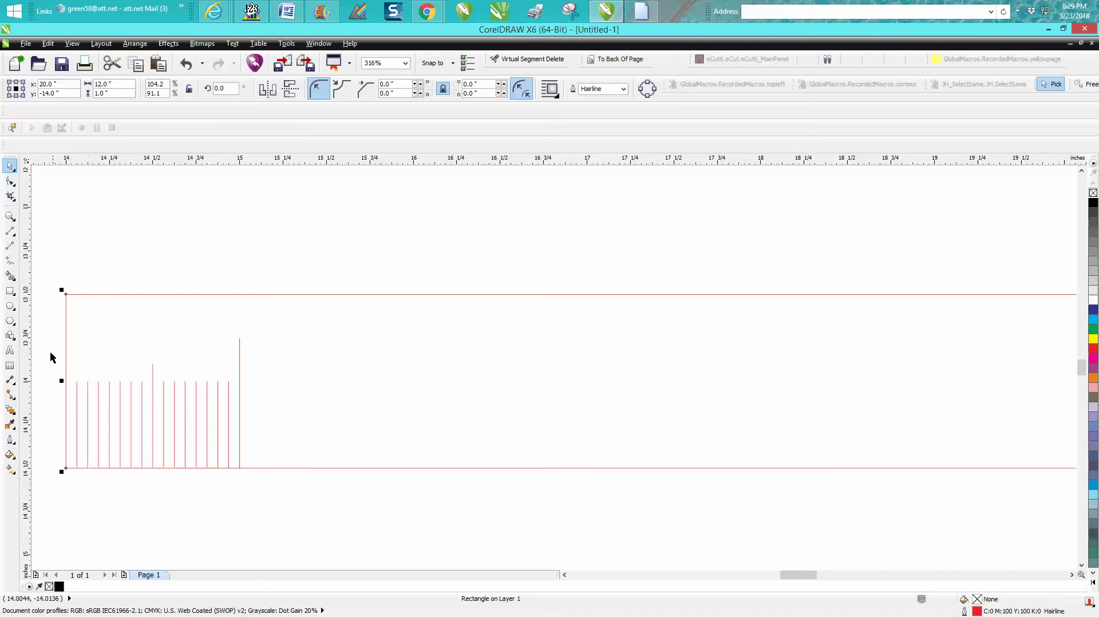
drag(46, 320, 252, 489)
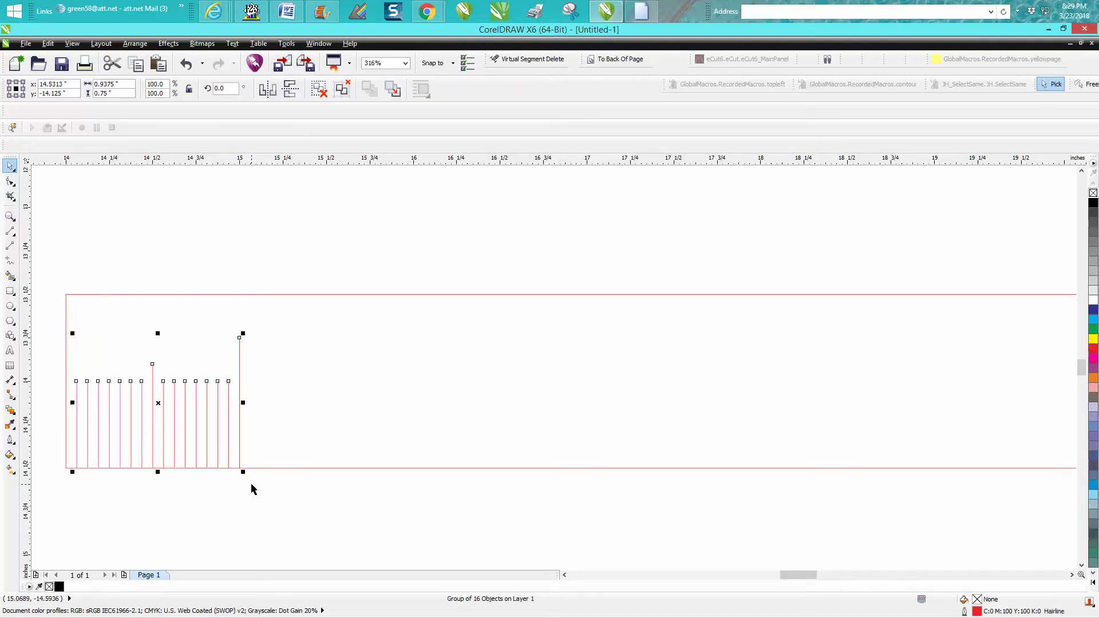
key(ctrl+d)
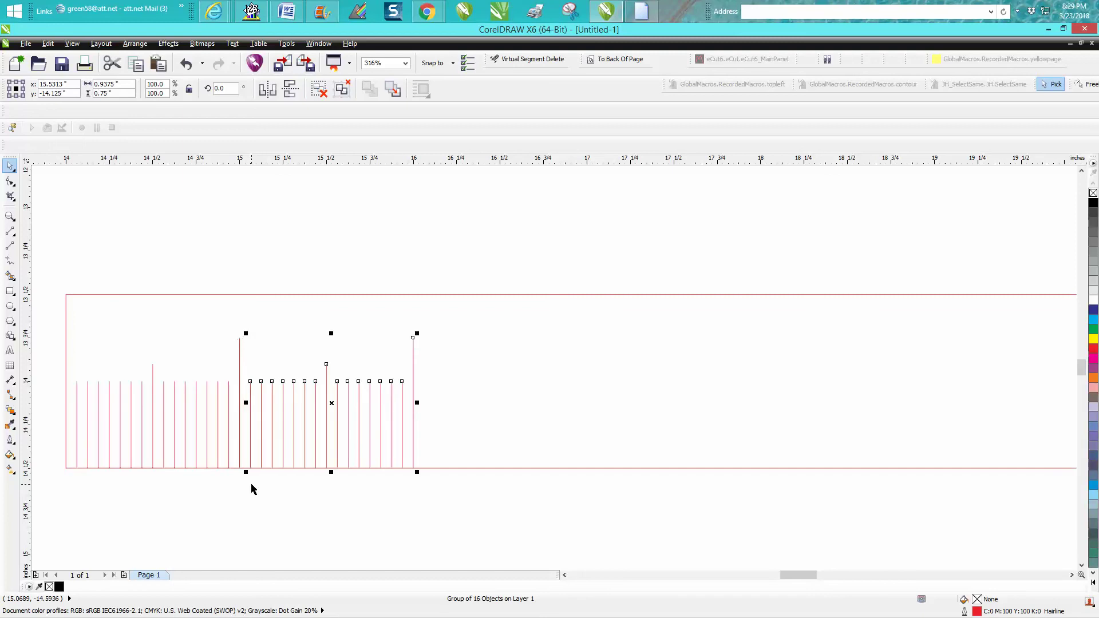
key(ctrl+d)
key(ctrl+d)
key(ctrl+d)
key(ctrl+d)
key(ctrl+d)
key(ctrl+d)
key(ctrl+d)
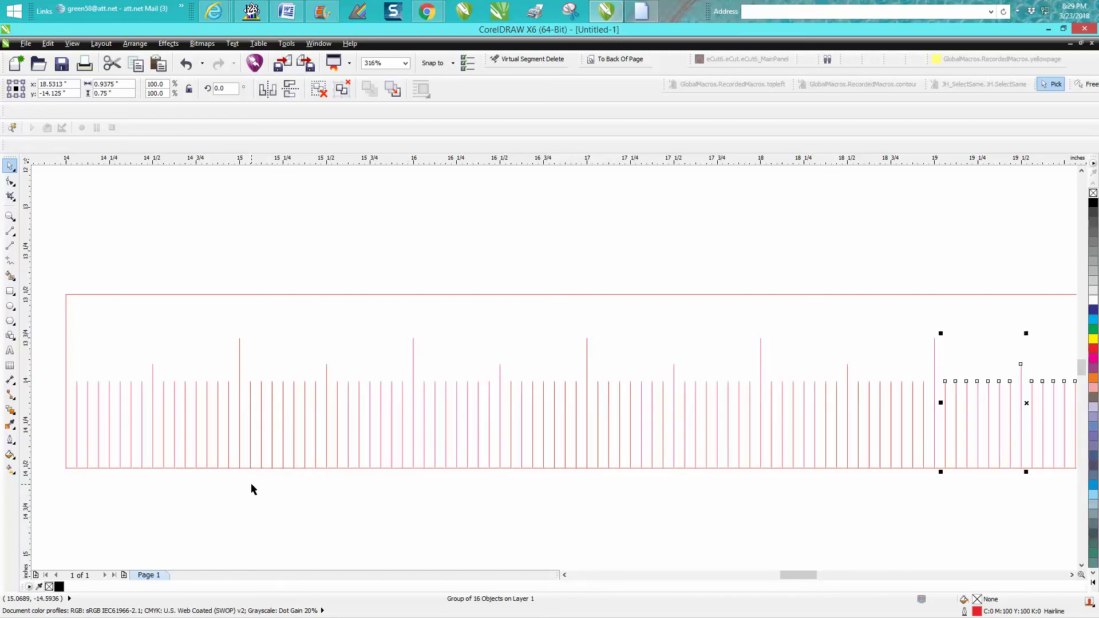
scroll(354, 473, down, 2)
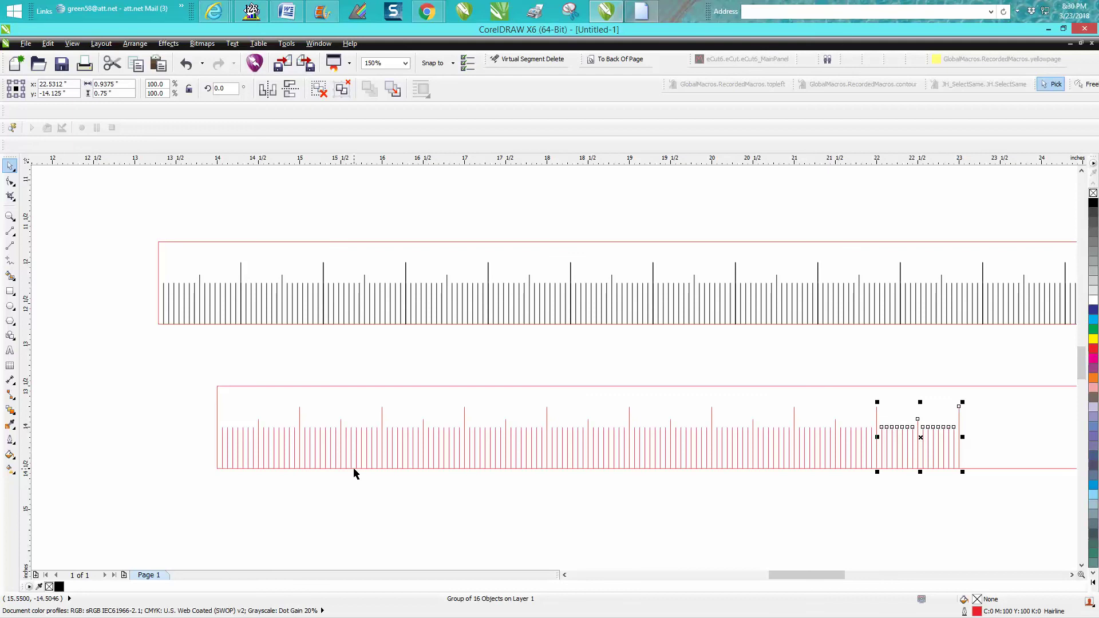
key(ctrl+d)
scroll(448, 502, down, 1)
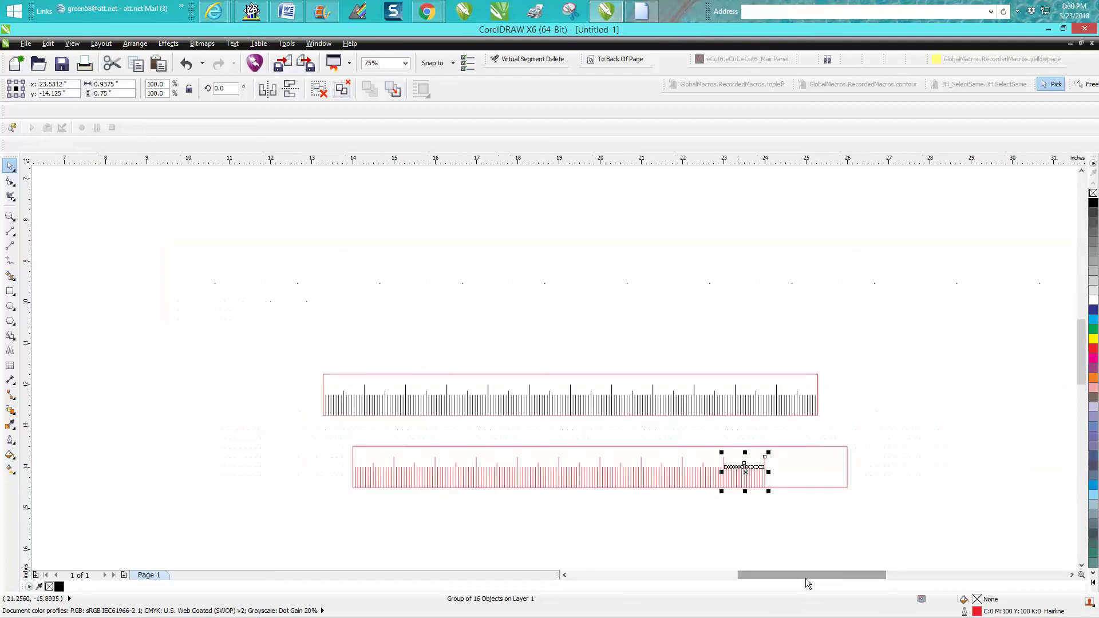
key(ctrl+d)
key(ctrl+d)
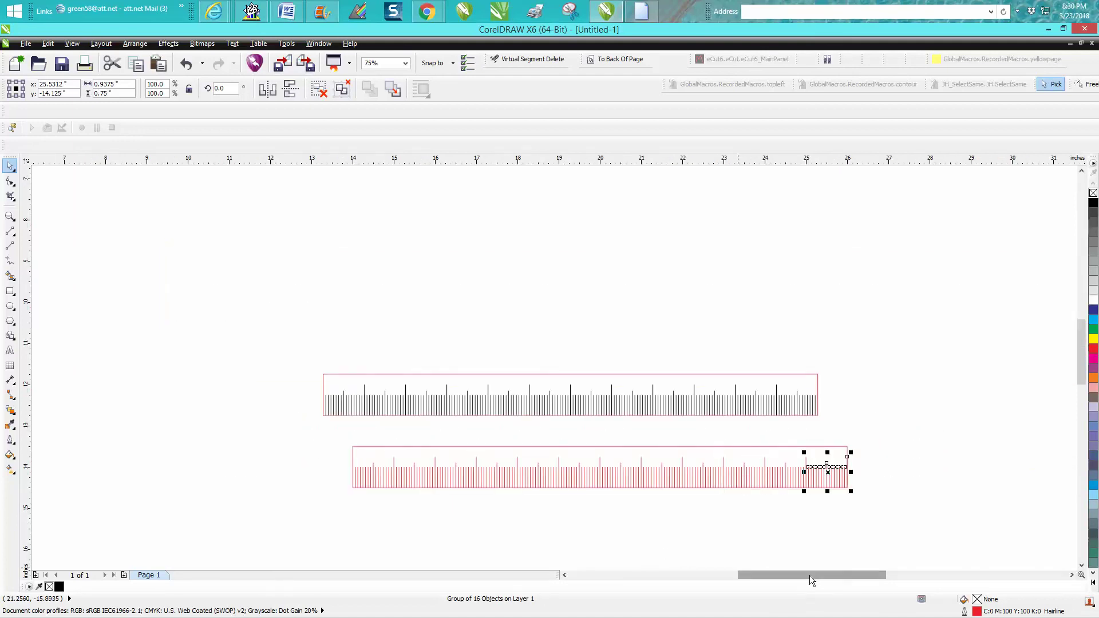
Zoom into the ruler's right end and ungroup the last tick group via Arrange > Ungroup.
click(9, 217)
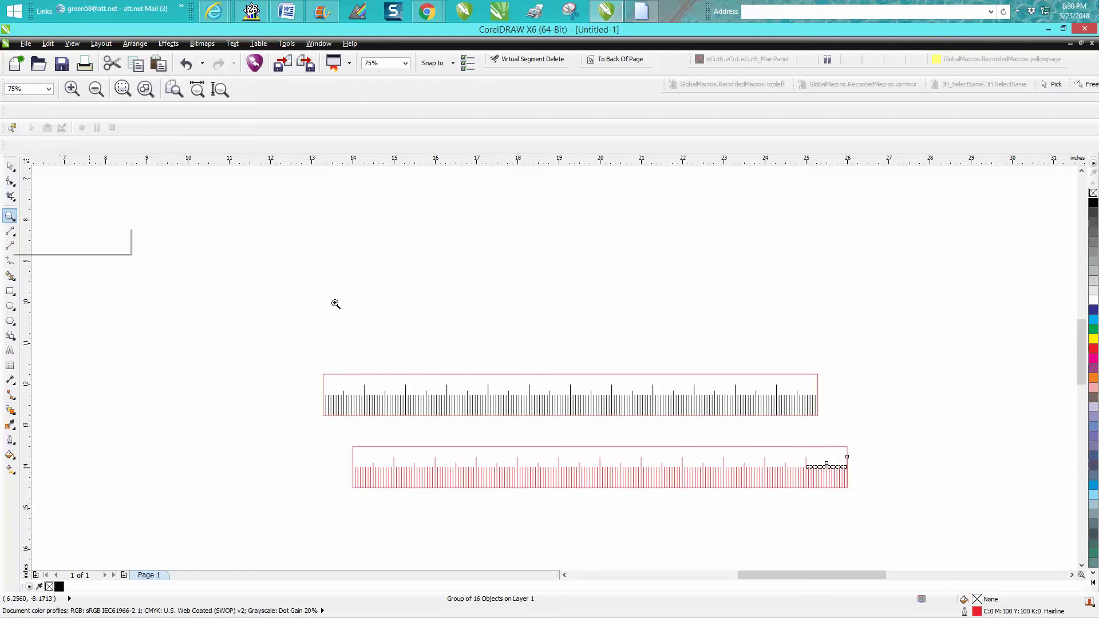
drag(799, 436, 916, 518)
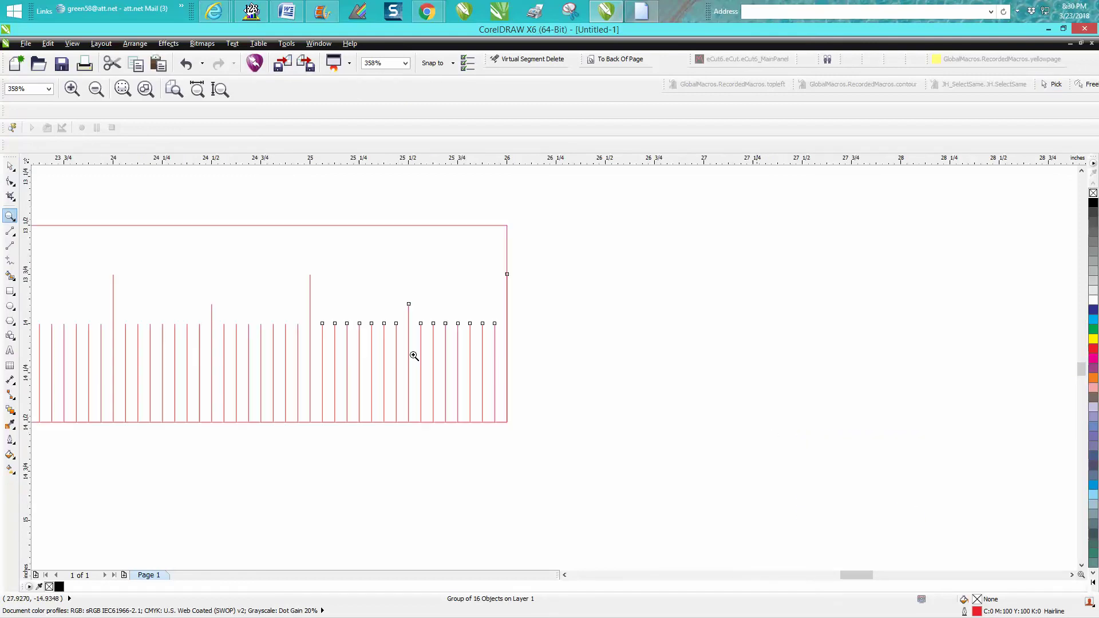
click(11, 165)
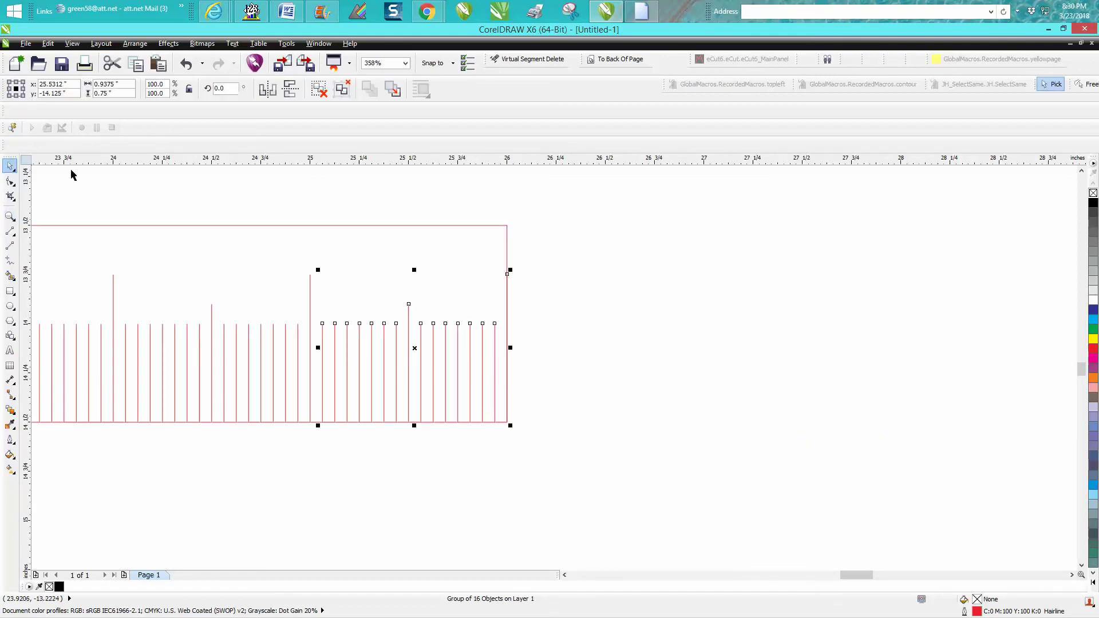
click(135, 43)
click(147, 128)
click(544, 273)
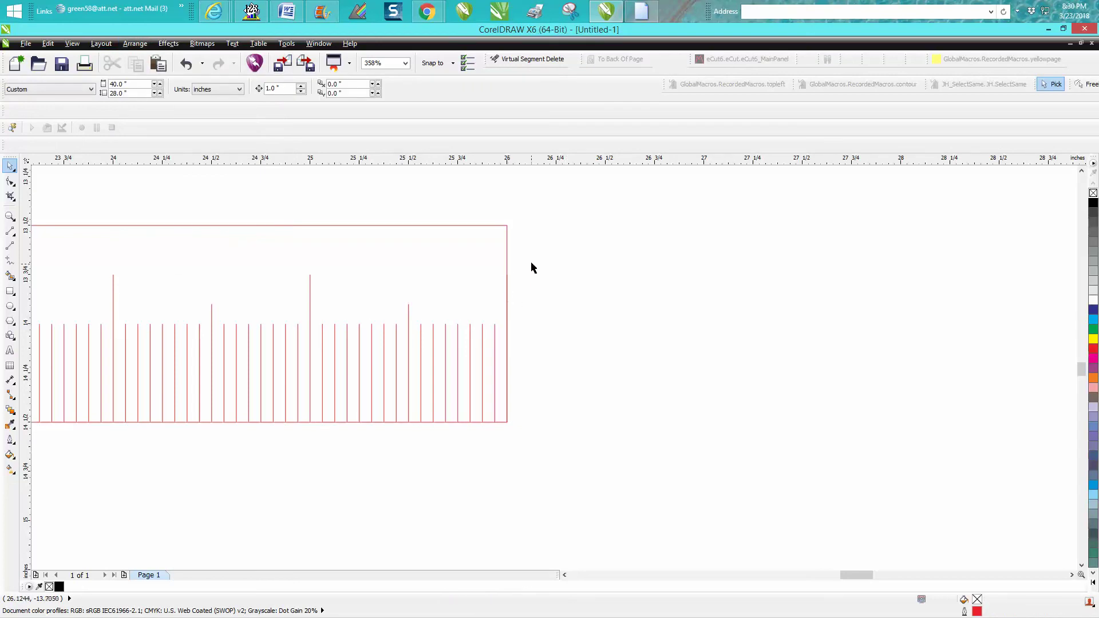
drag(531, 263, 503, 442)
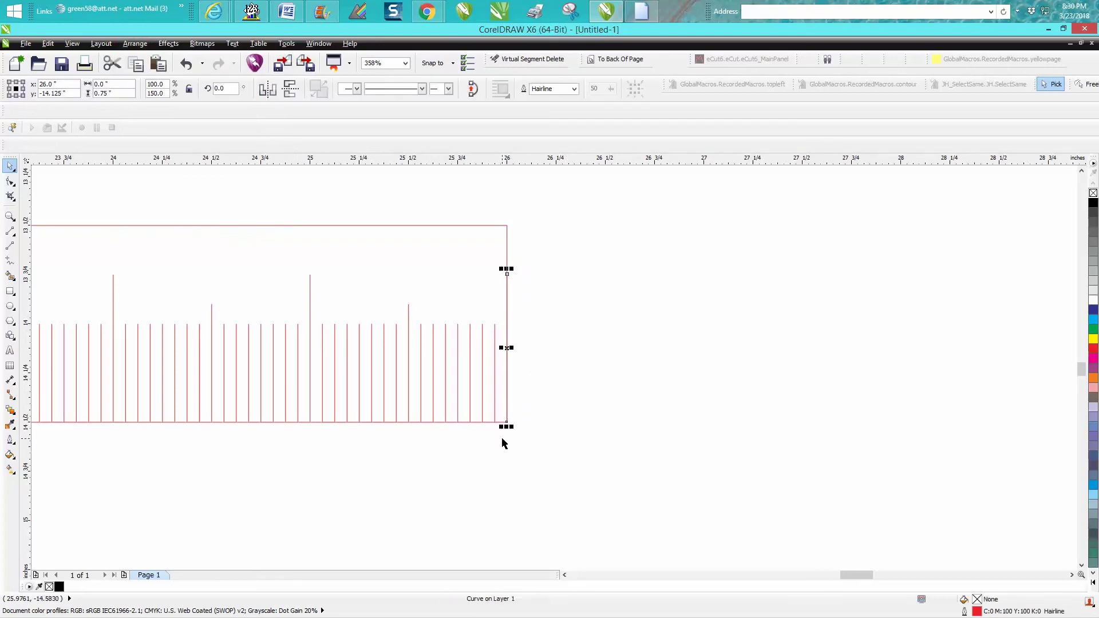
click(504, 444)
scroll(565, 439, down, 4)
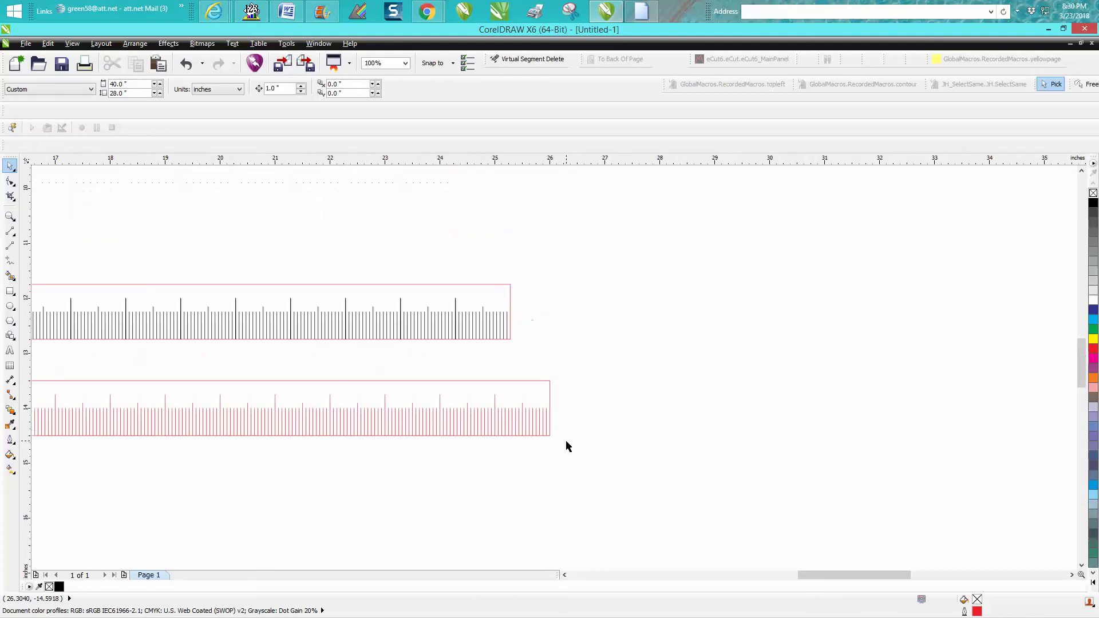
scroll(474, 478, down, 1)
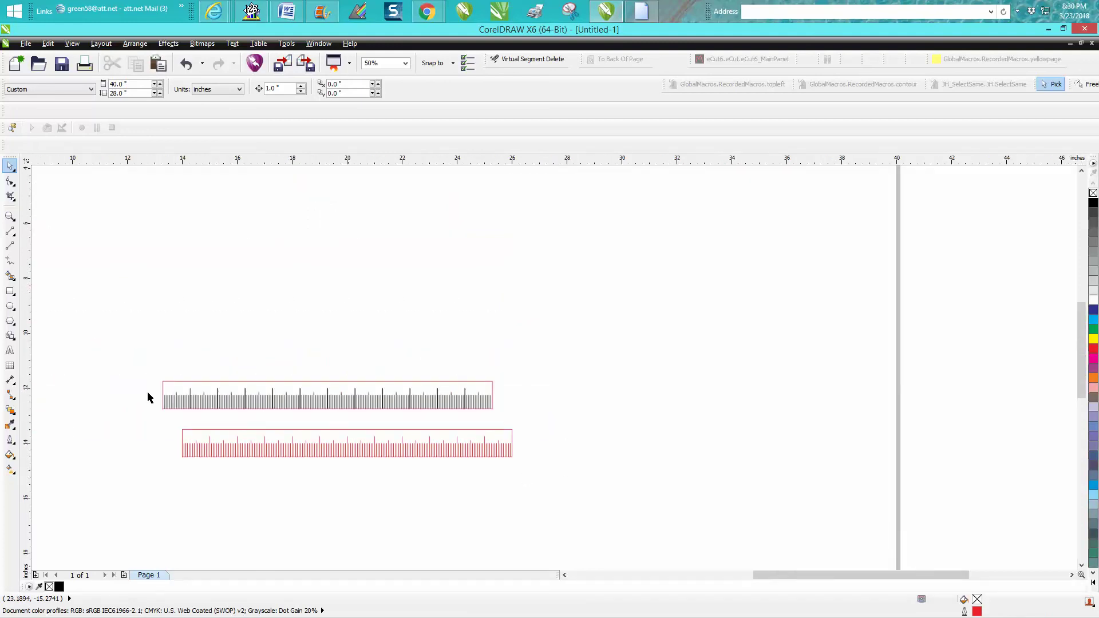
click(10, 217)
Group all the tick marks inside the red ruler, then select them with the outline rectangle.
drag(167, 419, 551, 504)
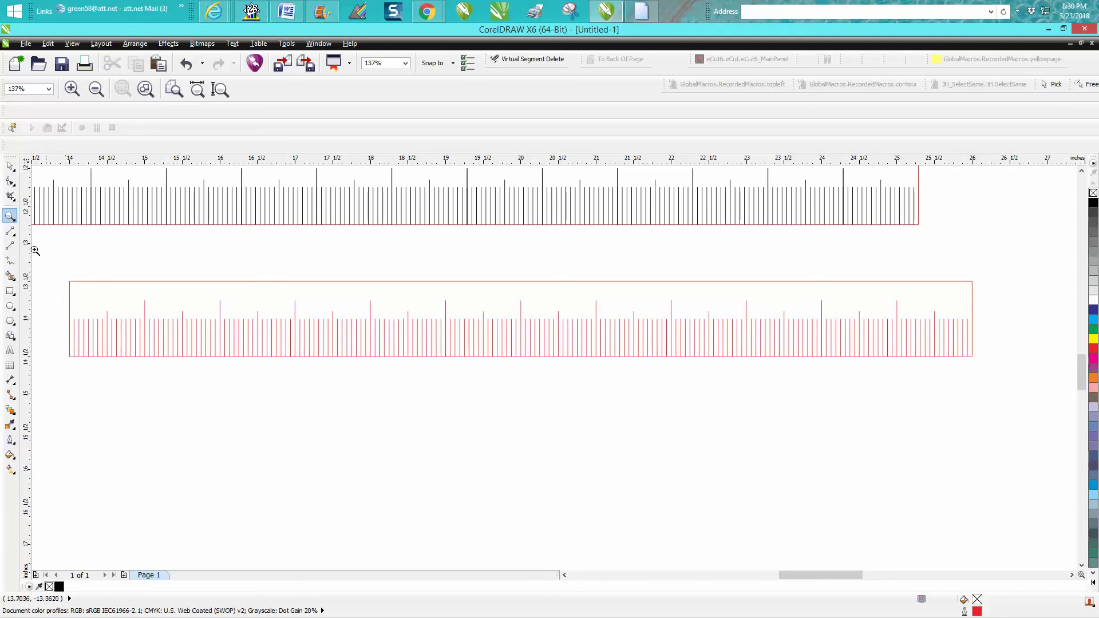
drag(43, 270, 1022, 440)
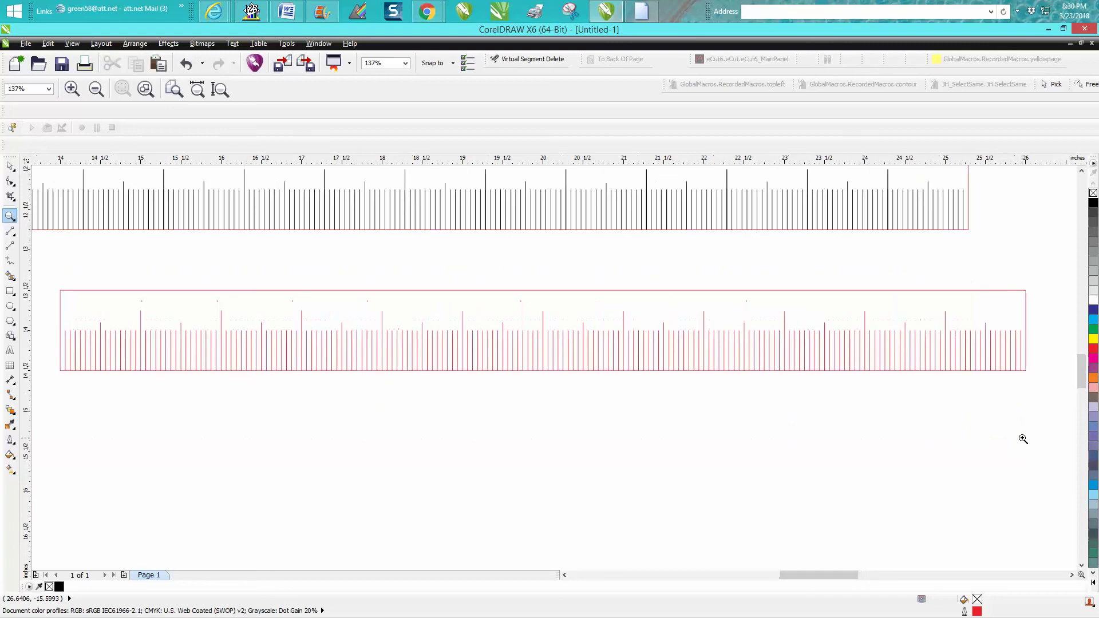
click(10, 166)
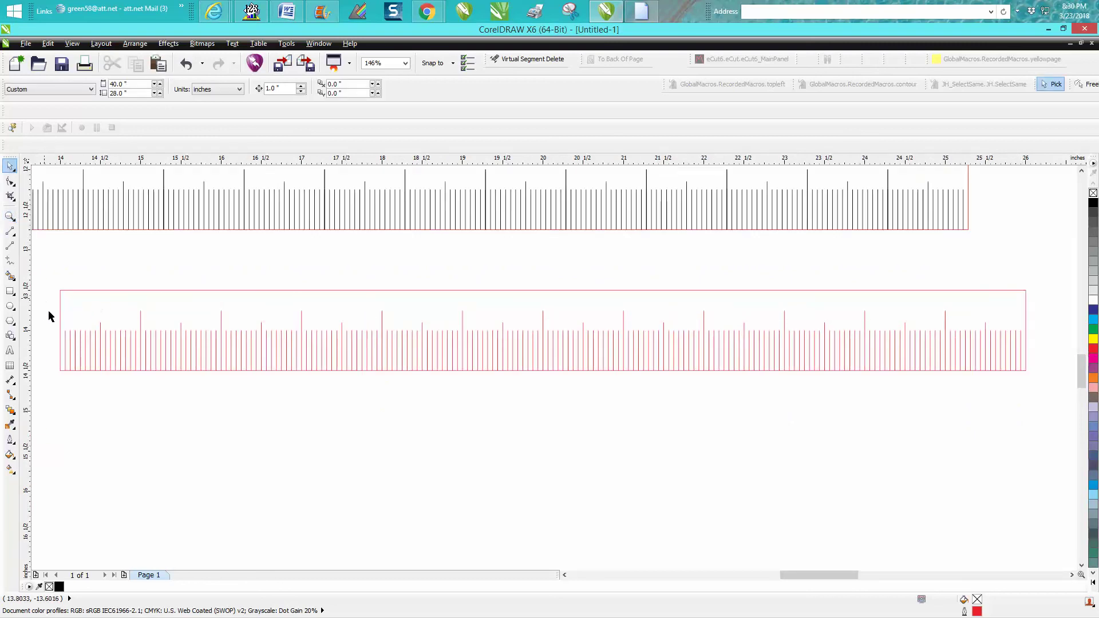
drag(44, 298, 1047, 399)
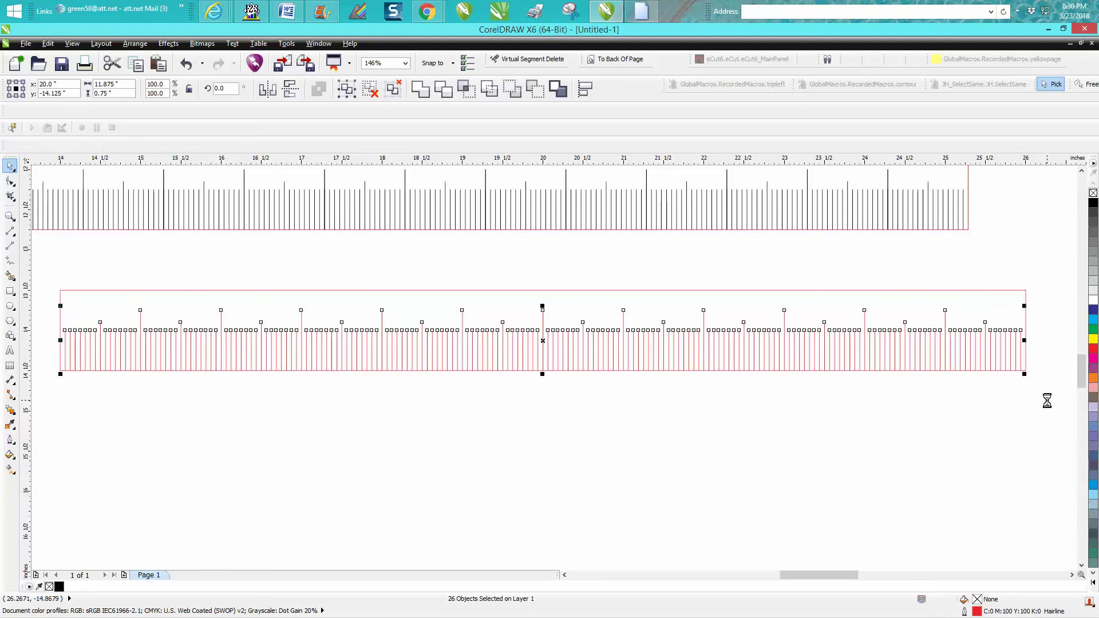
key(ctrl+g)
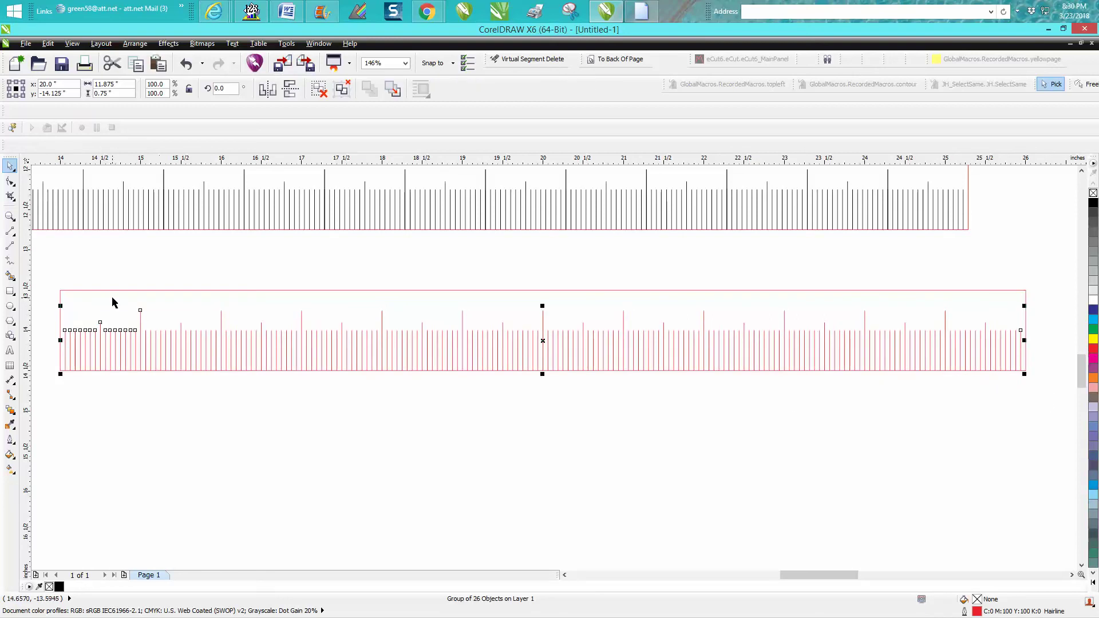
scroll(112, 301, down, 2)
drag(133, 296, 675, 386)
Group the ticks with the rectangle, move the black ruler down, and drag the red ruler top-left.
key(ctrl+g)
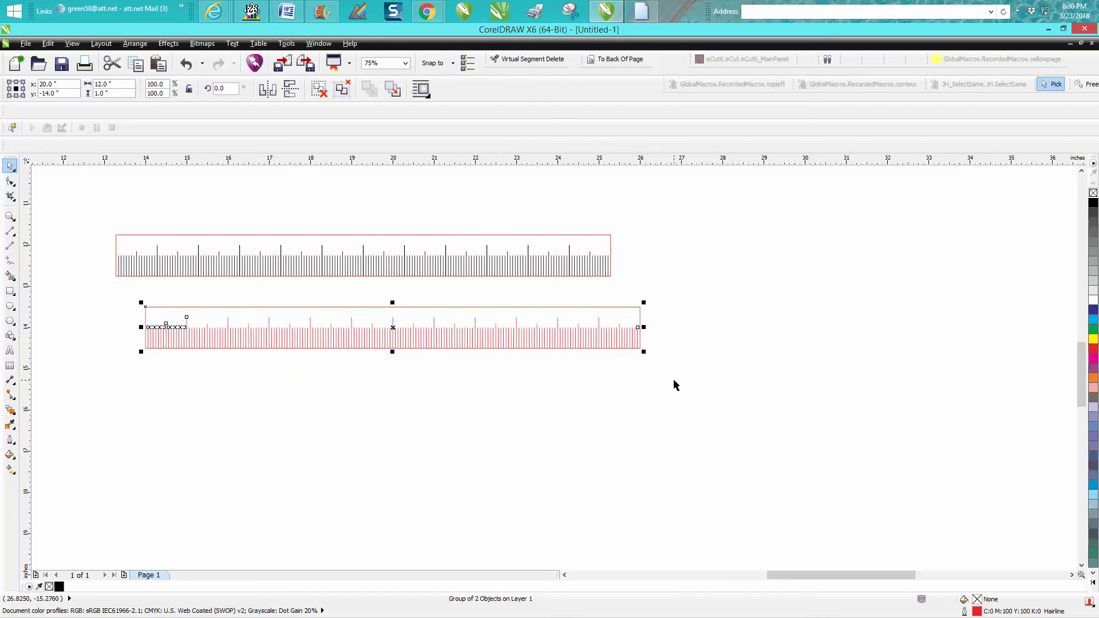
scroll(650, 392, down, 2)
click(530, 331)
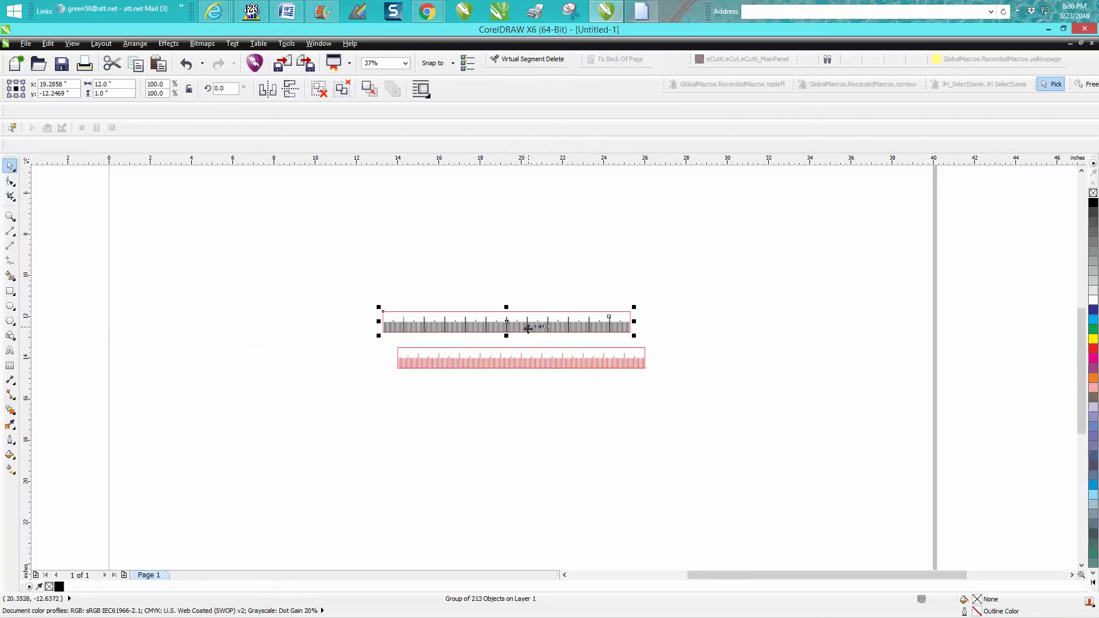
drag(527, 328, 587, 458)
click(508, 364)
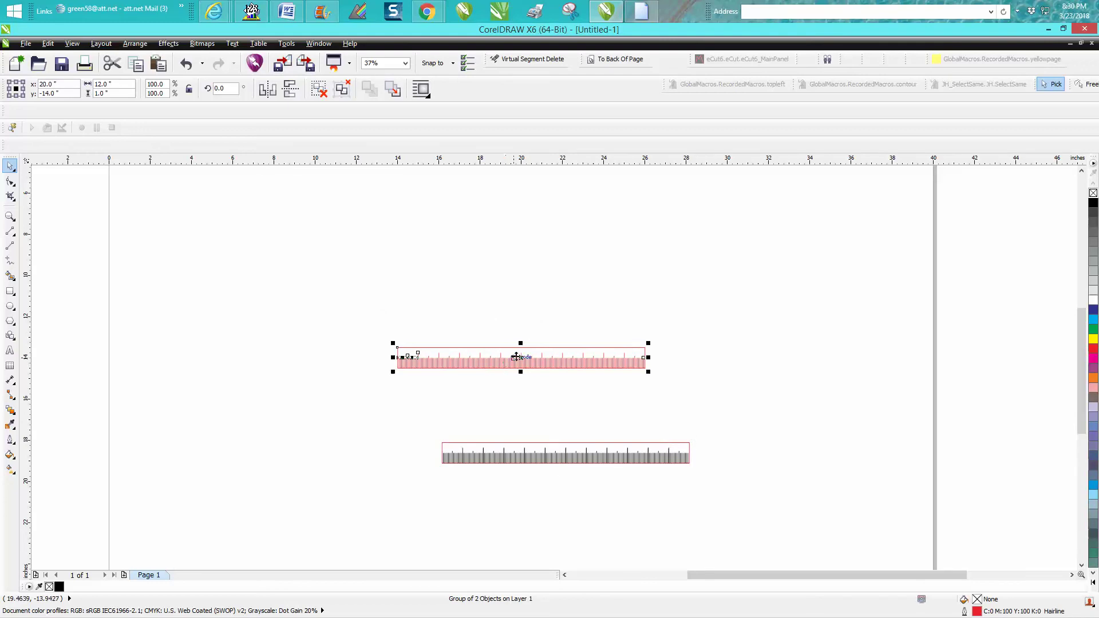
drag(516, 357, 246, 193)
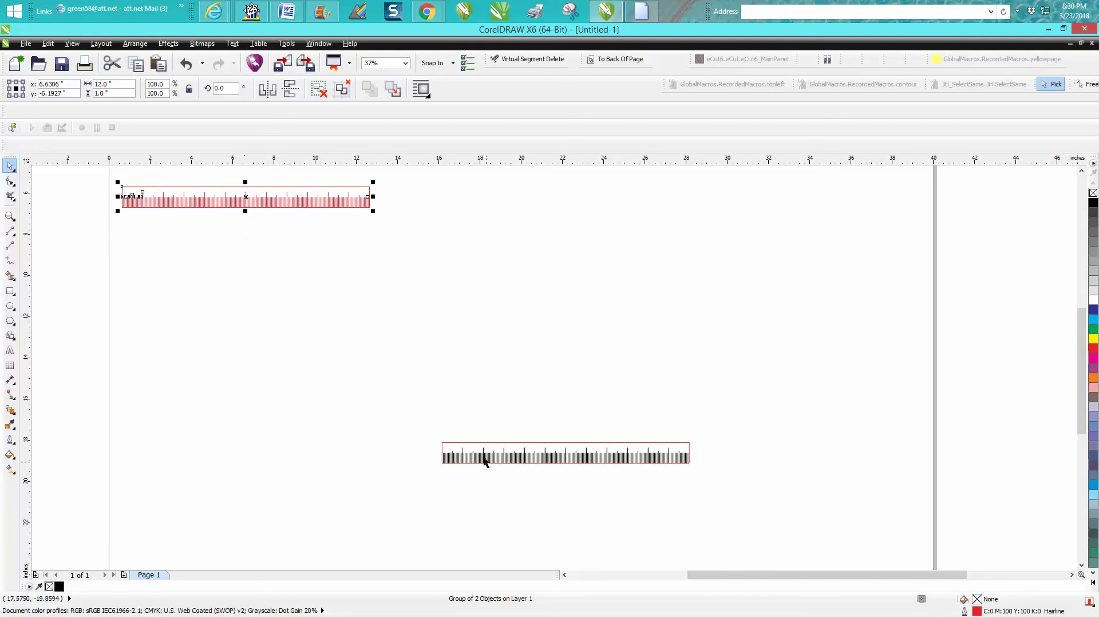
Move the red ruler up to the page's top edge and set the nudge distance to 15 inches.
click(9, 216)
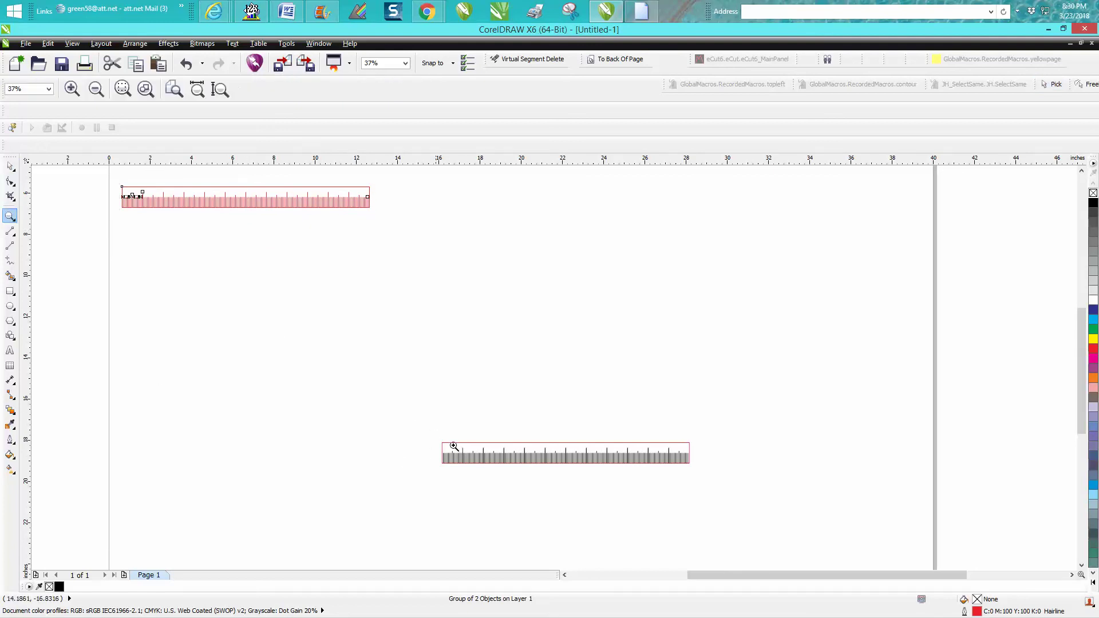
drag(455, 447, 501, 470)
scroll(452, 354, down, 6)
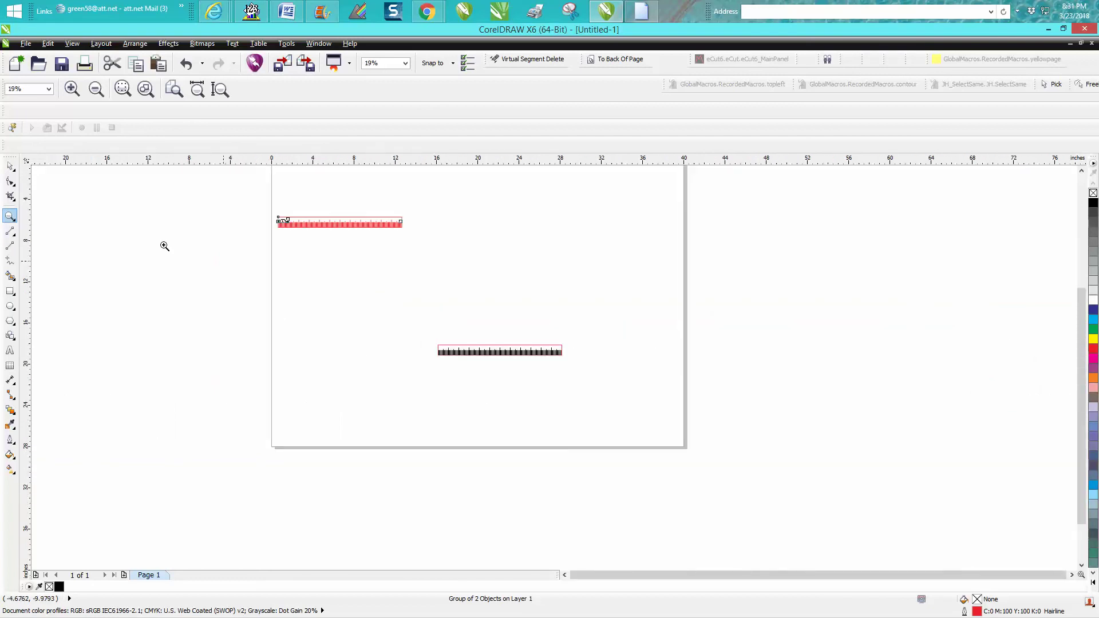
scroll(592, 311, down, 1)
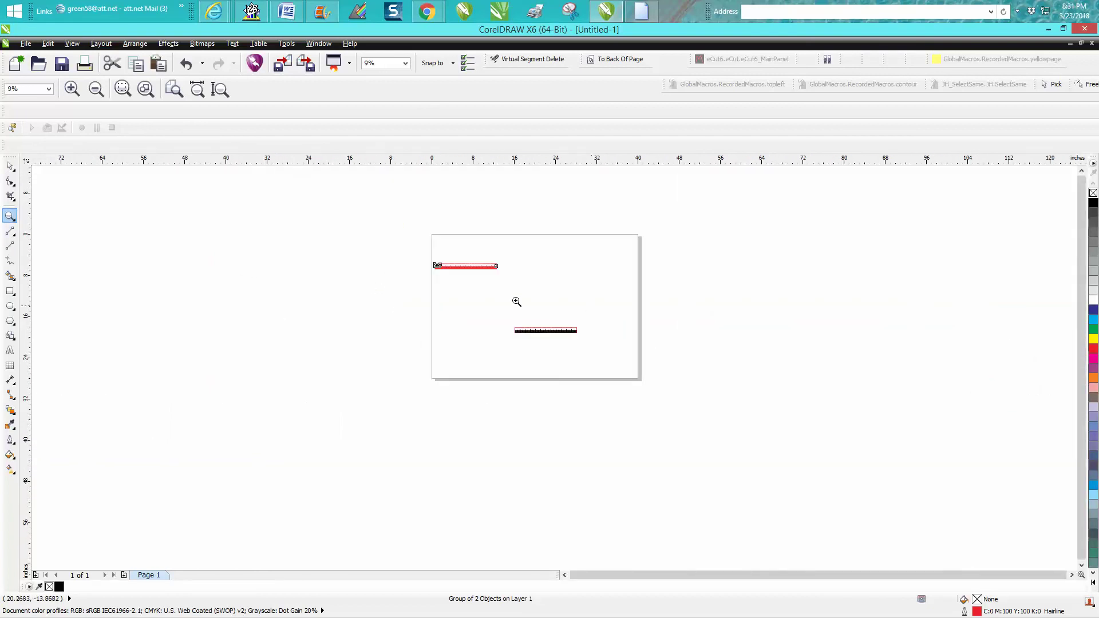
click(10, 166)
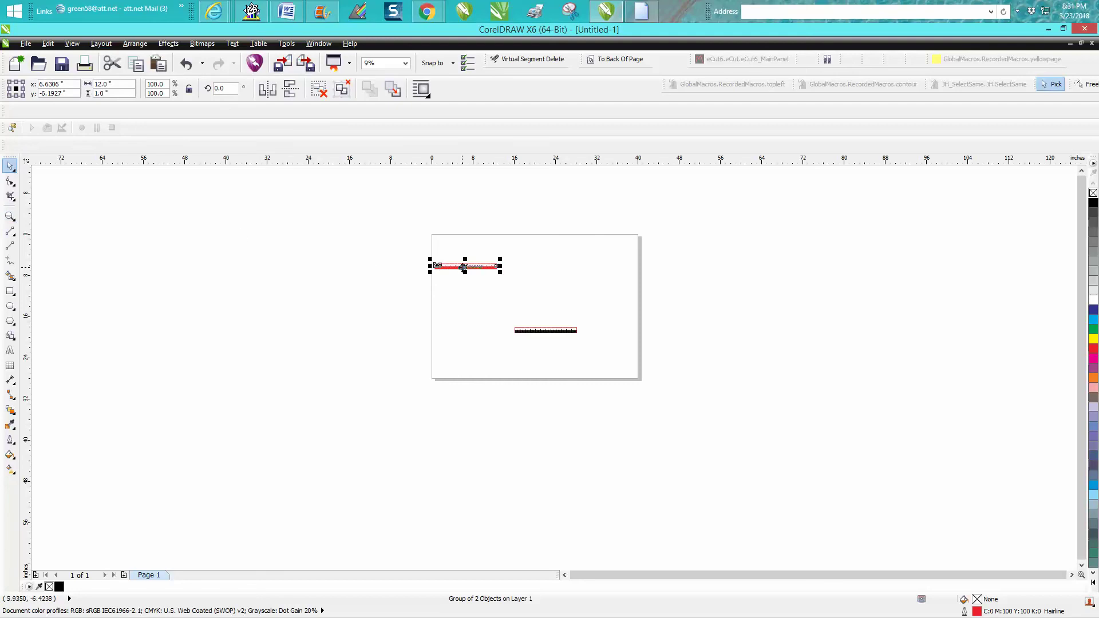
drag(465, 266, 465, 241)
click(367, 242)
drag(290, 91, 251, 92)
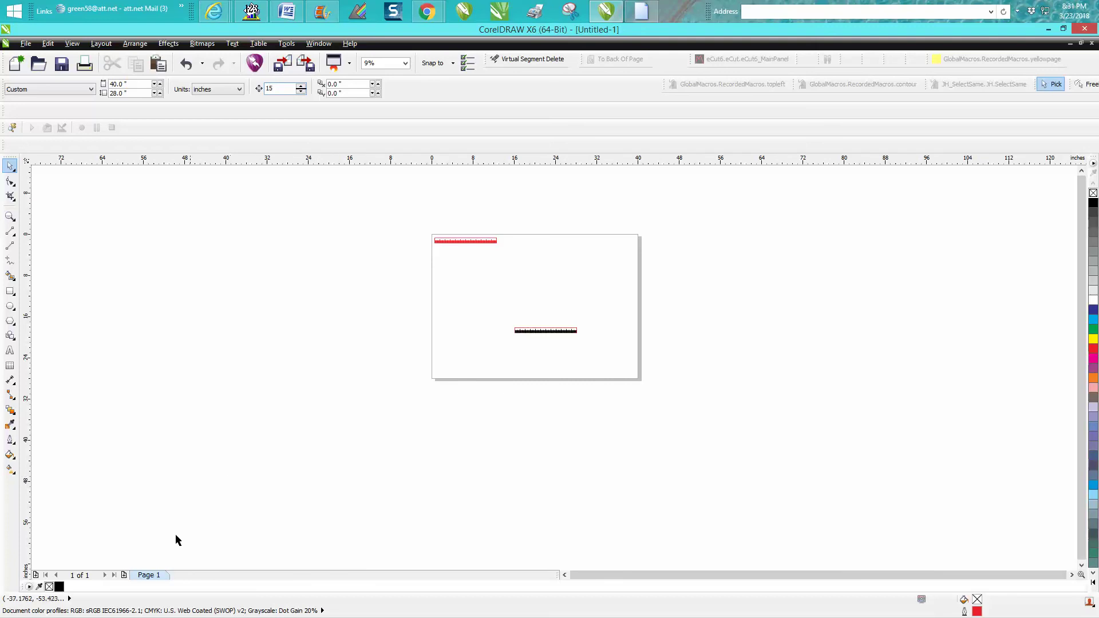
click(10, 216)
drag(402, 222, 580, 282)
key(space)
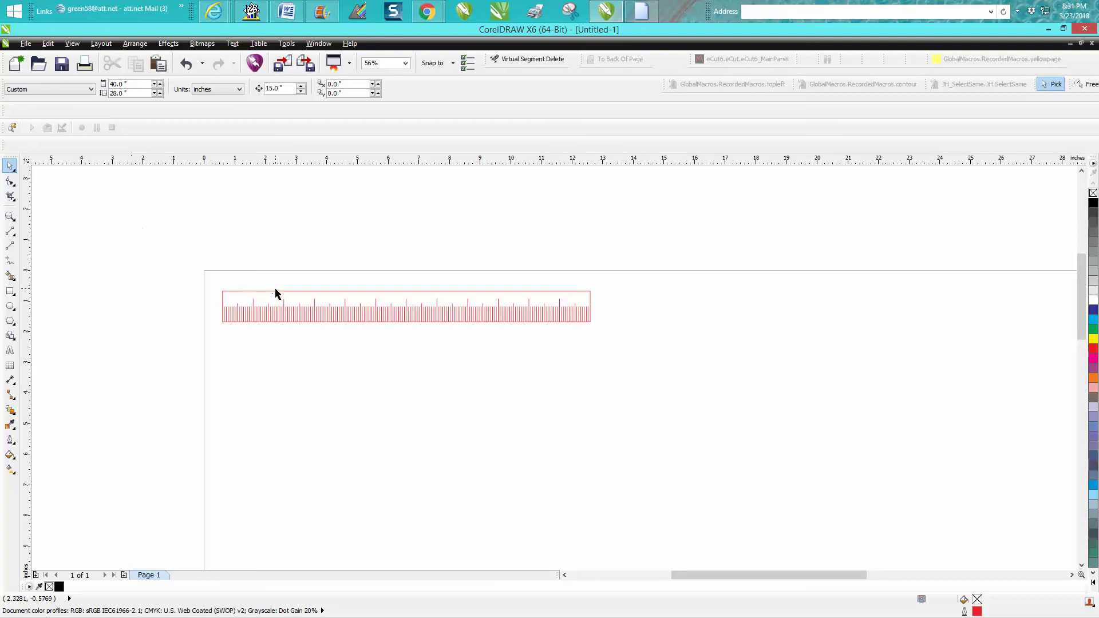
Ungroup the red ruler and nudge its outline rectangle 15 inches left off the page.
click(276, 295)
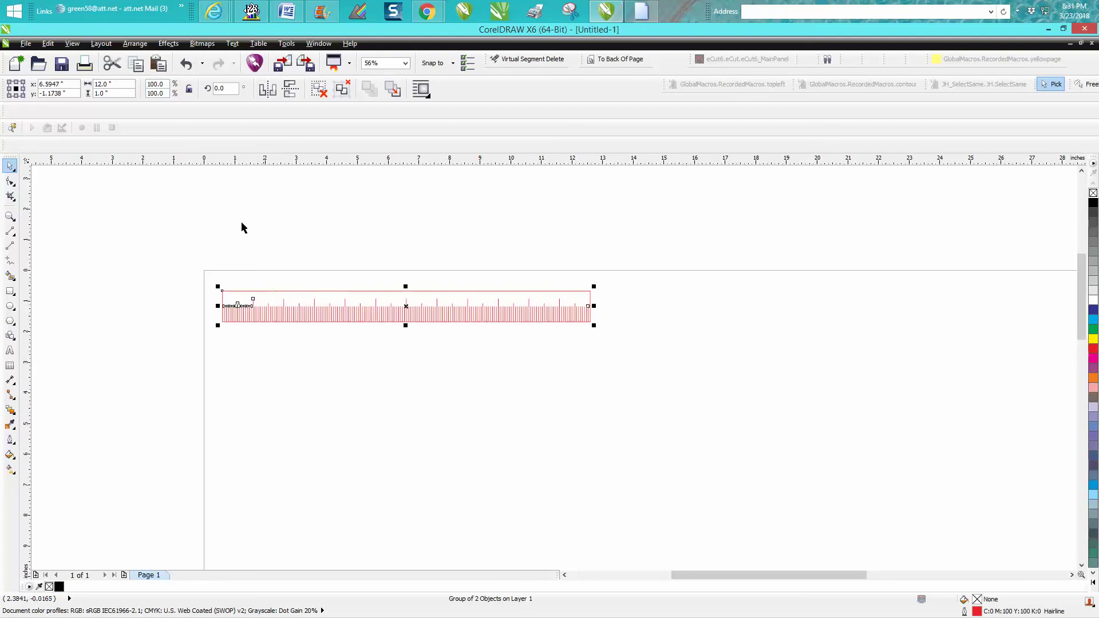
click(135, 43)
click(150, 130)
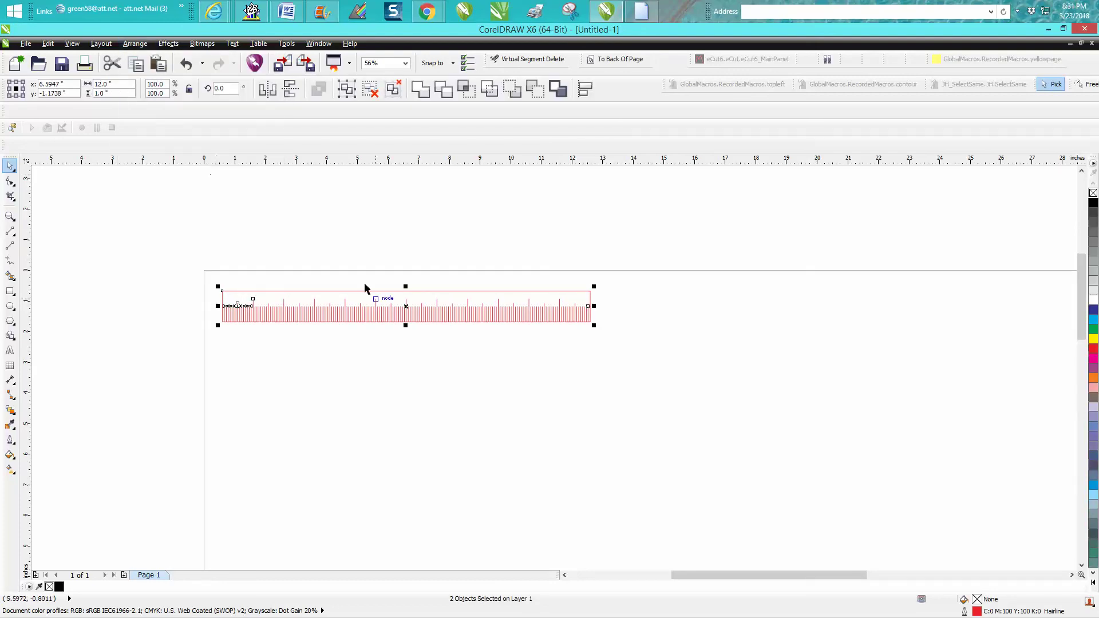
click(361, 256)
click(360, 292)
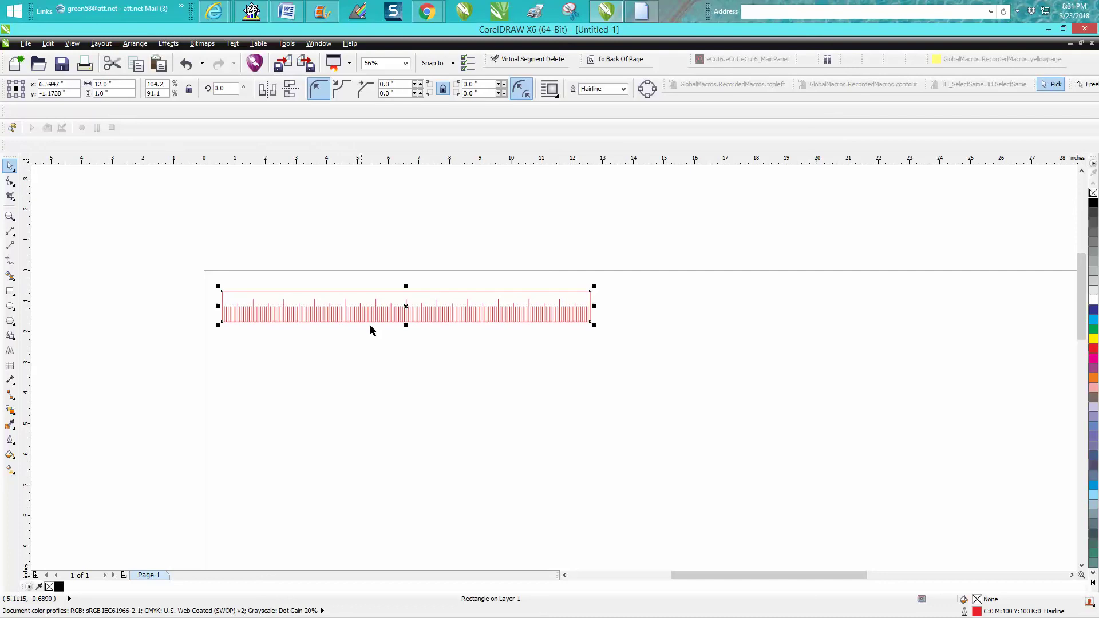
key(Left)
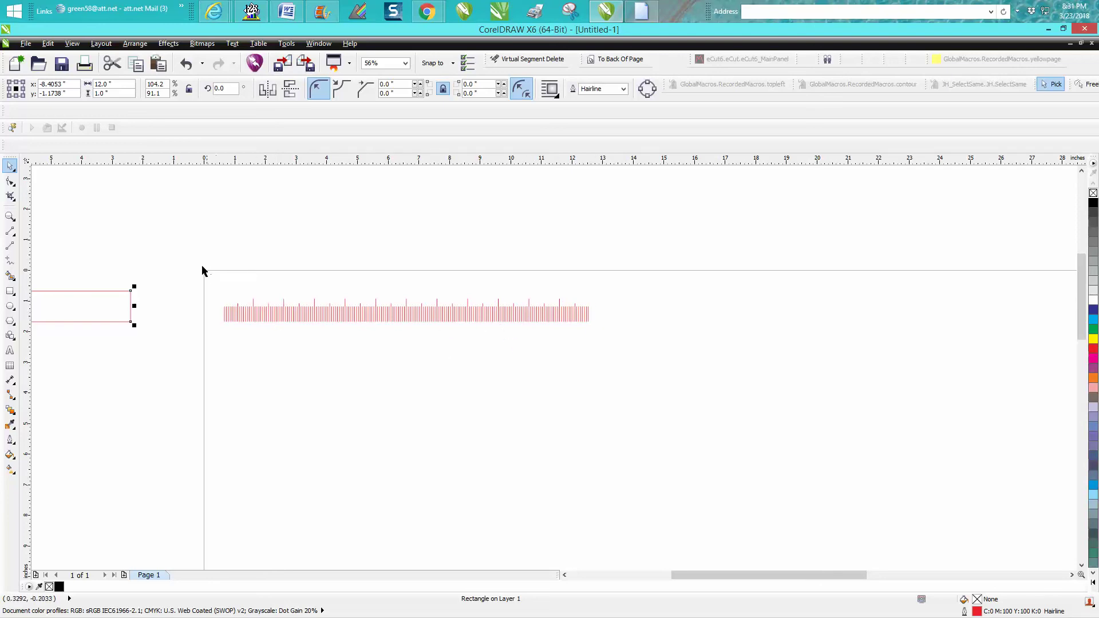
Shift the tick-mark group off the page to the left and bring the rectangle back onto the page.
drag(202, 264, 609, 367)
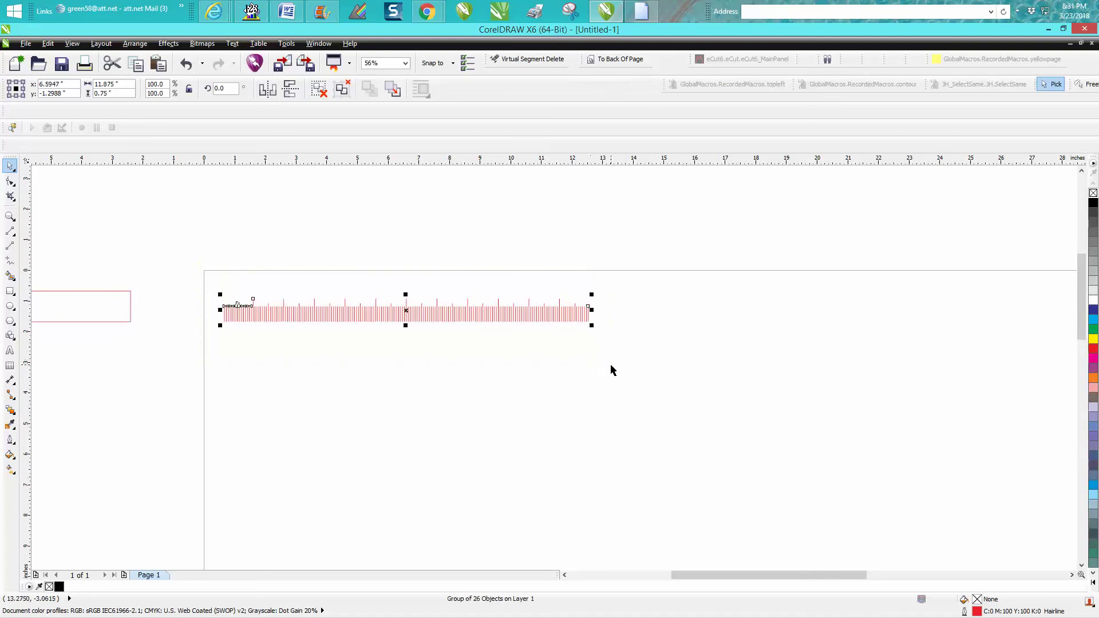
key(shift+Left)
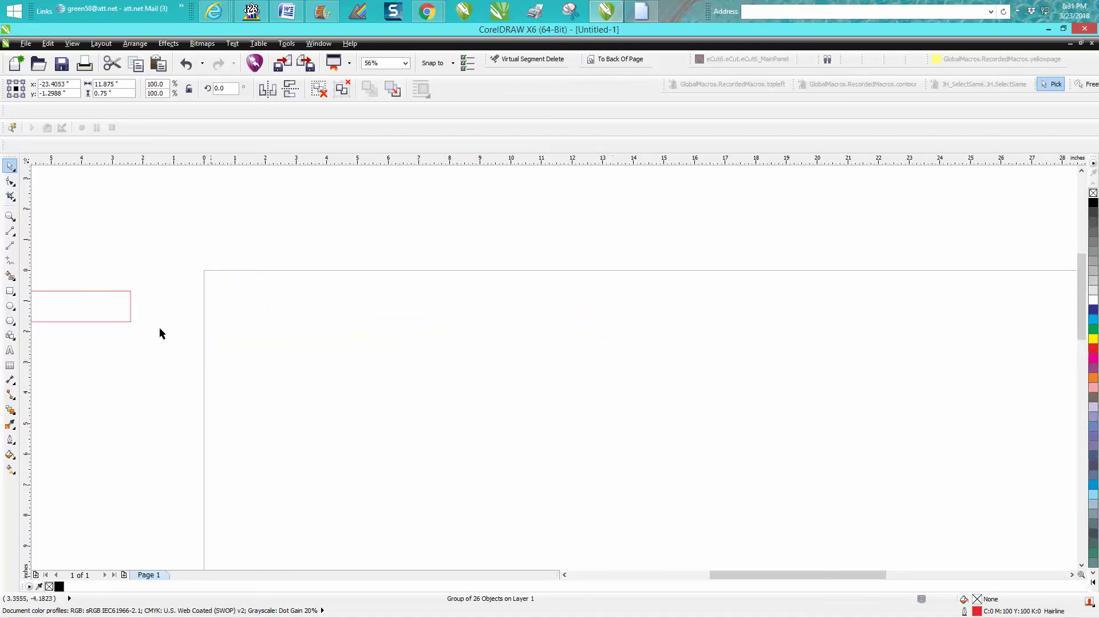
click(131, 305)
key(shift+Right)
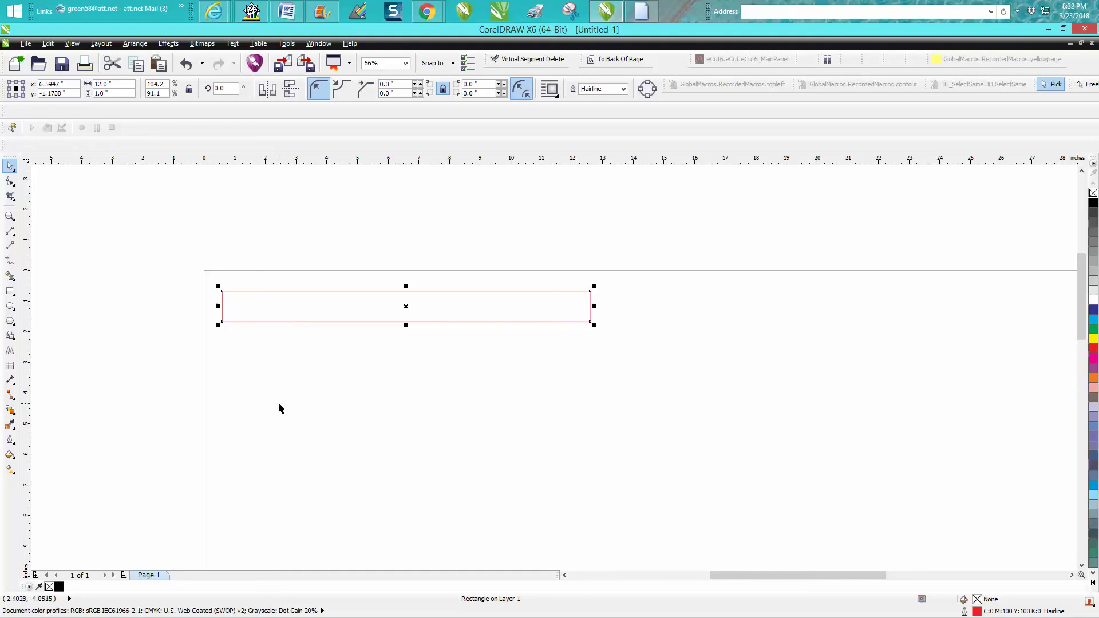
Align the tick-mark group to the red rectangle's bottom centre.
scroll(298, 413, down, 5)
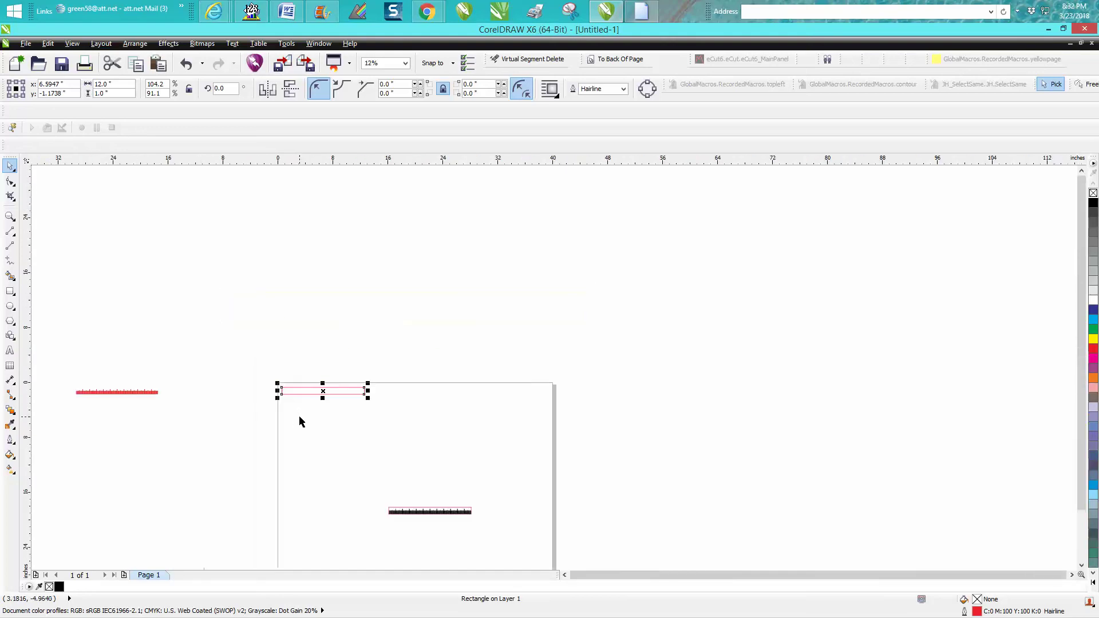
click(9, 217)
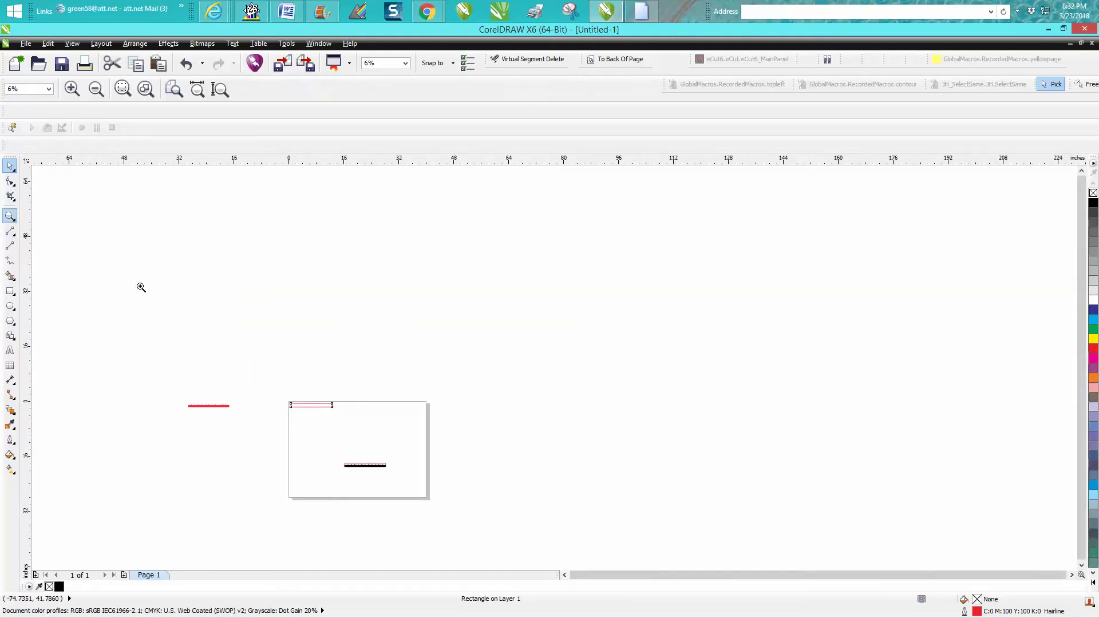
drag(166, 373, 411, 447)
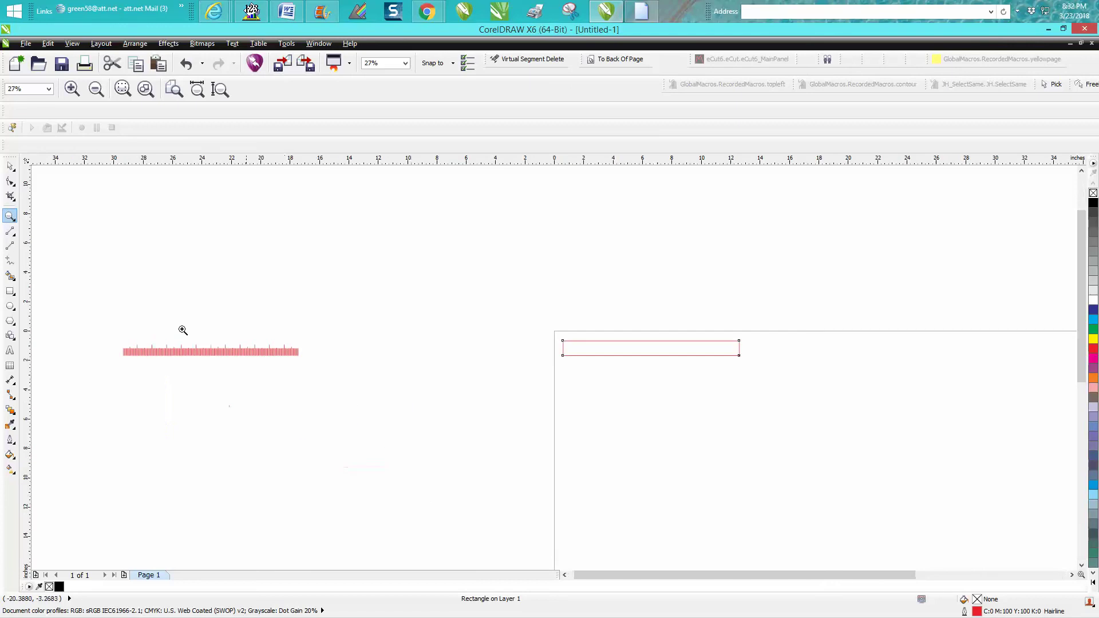
click(10, 166)
click(250, 355)
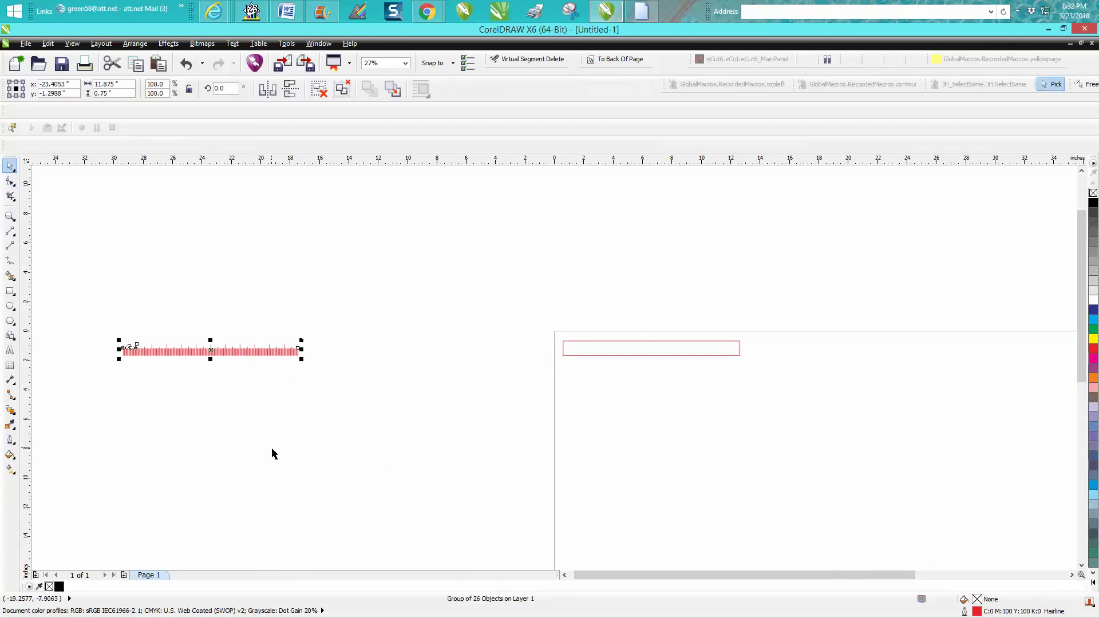
key(c)
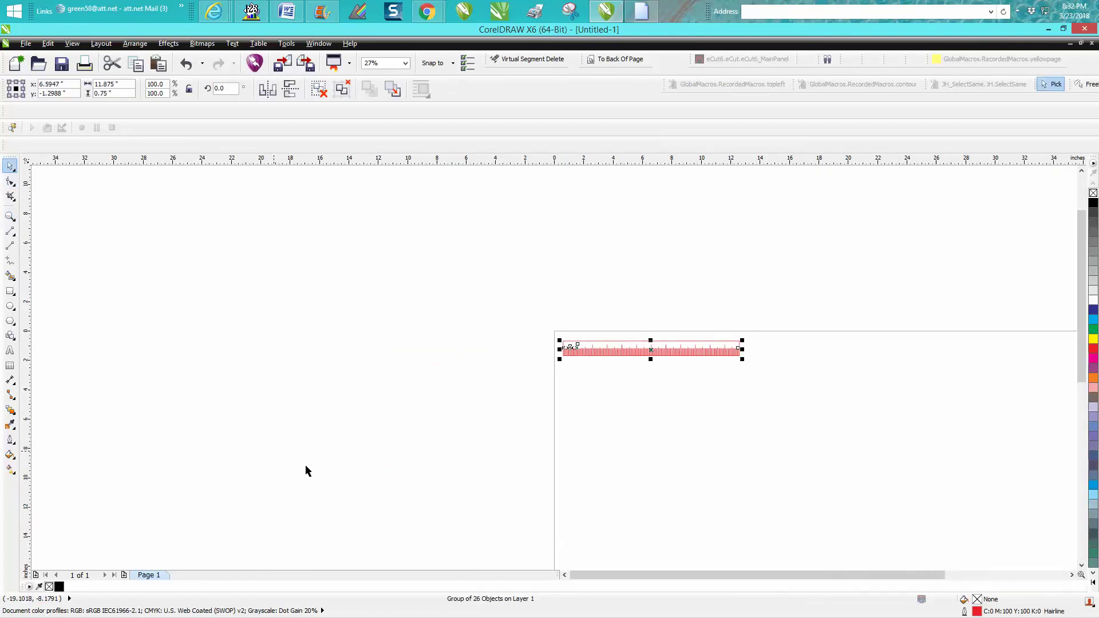
click(9, 218)
drag(499, 278, 885, 434)
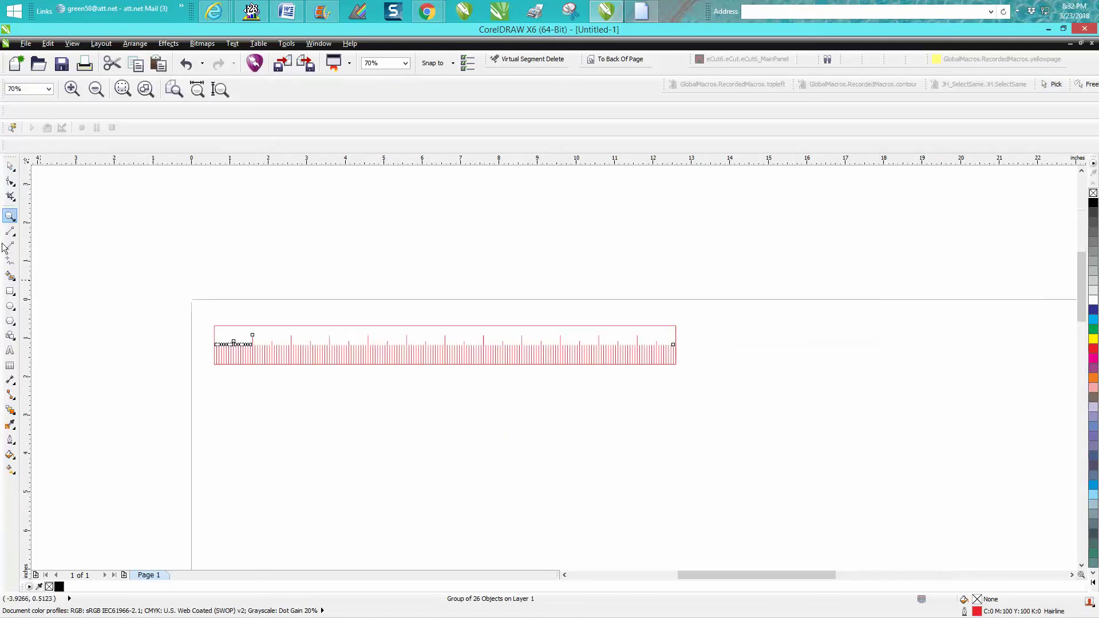
click(10, 166)
click(278, 345)
click(278, 346)
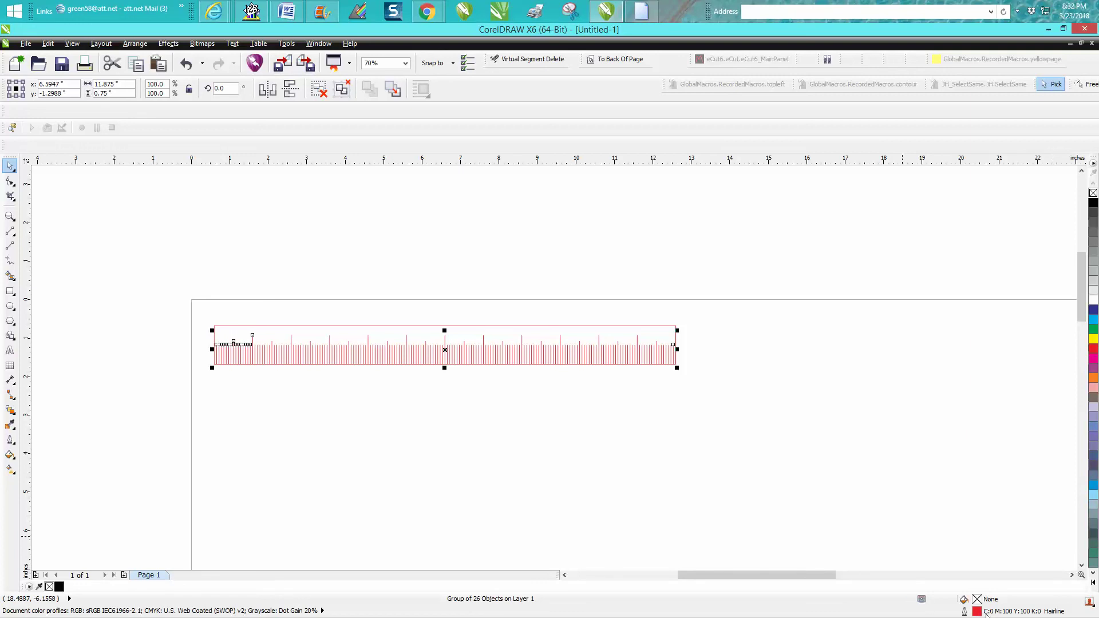
Give the selected tick-mark group a black 0.5 pt outline in the Outline Pen dialog.
double_click(977, 612)
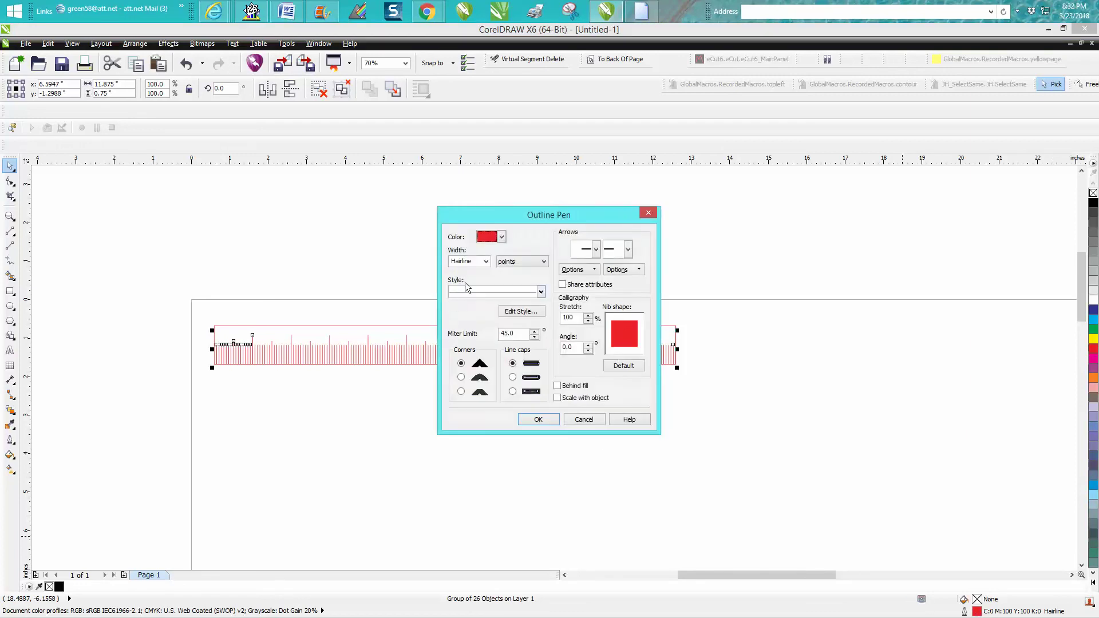
click(484, 262)
click(463, 288)
click(502, 237)
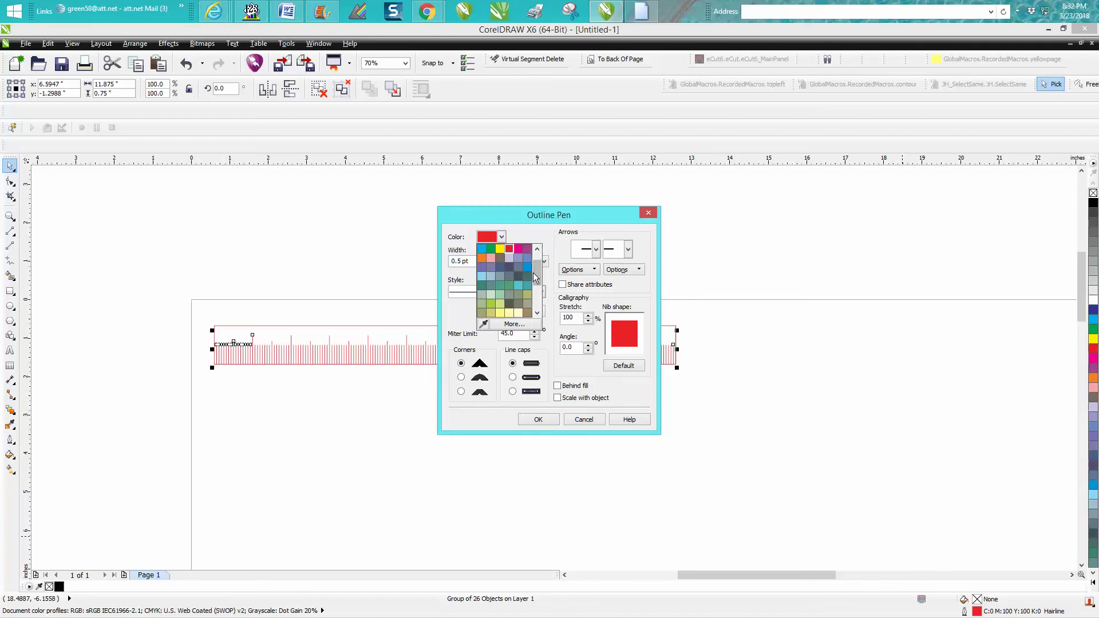
click(481, 248)
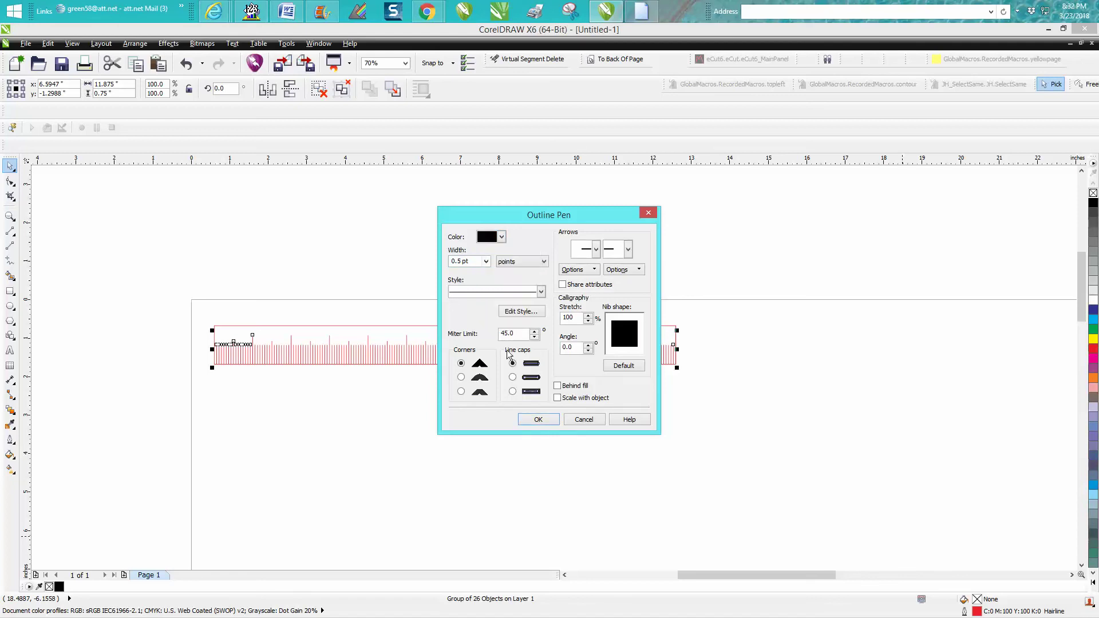
click(538, 420)
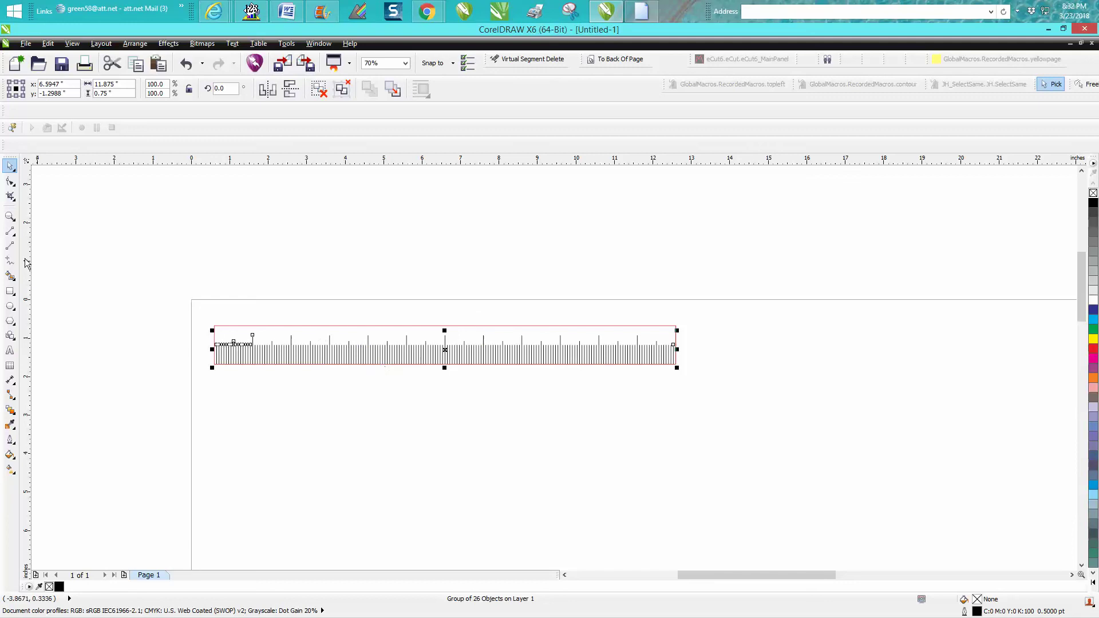
Zoom in closely on the ruler and deselect it to inspect the black ticks.
click(10, 216)
drag(158, 291, 708, 397)
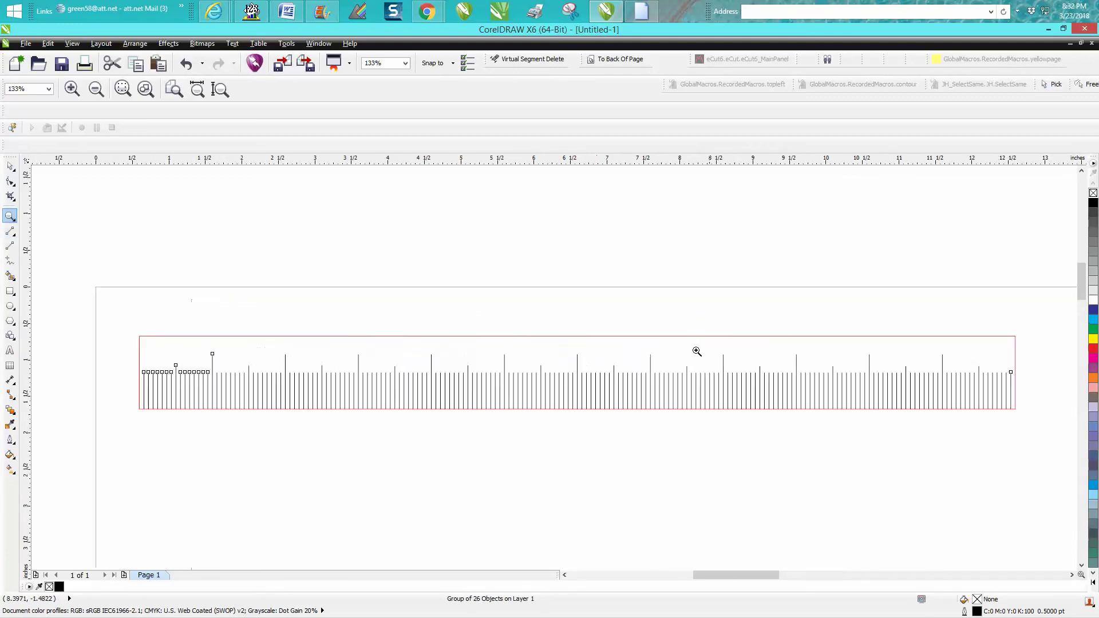
click(10, 167)
click(168, 265)
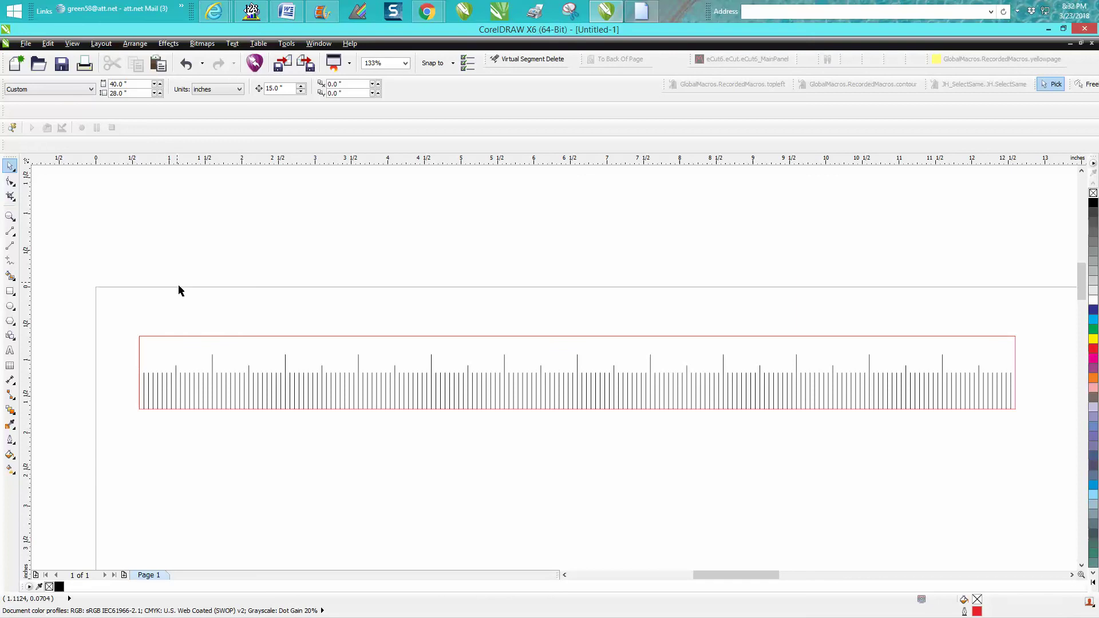